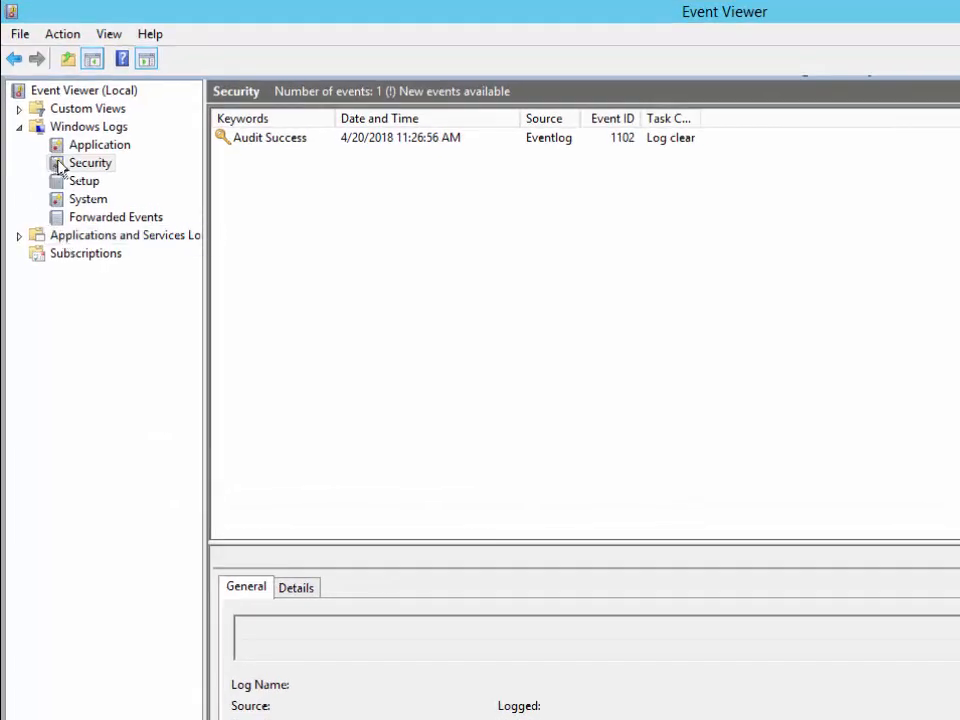
Clear the Windows Logs Security log without saving a copy, leaving one 1102 'audit log was cleared' event
right_click(68, 184)
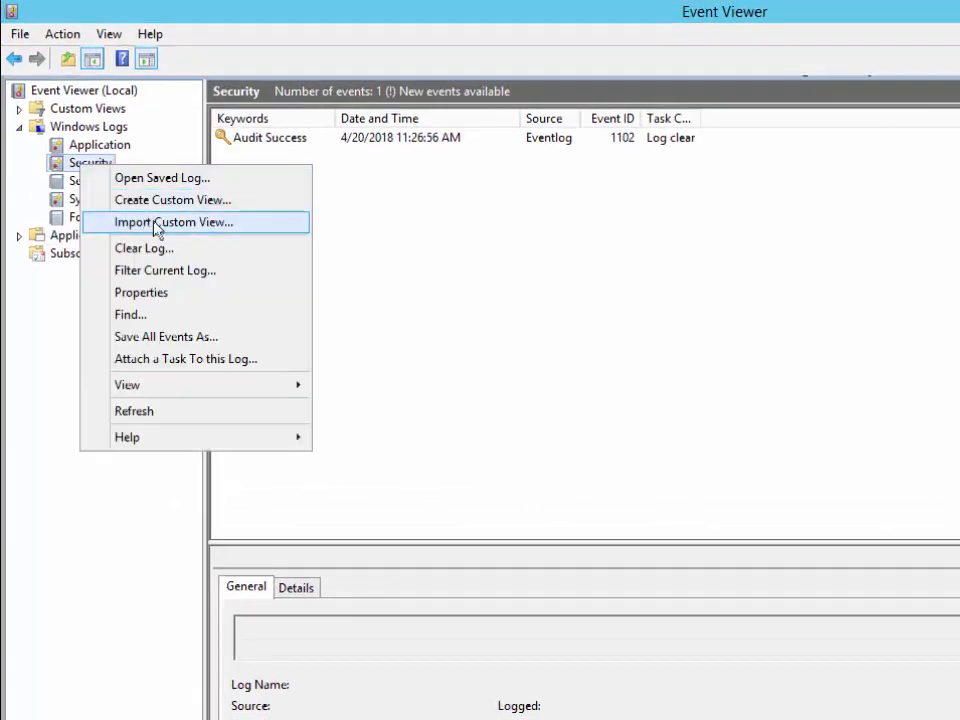
click(170, 250)
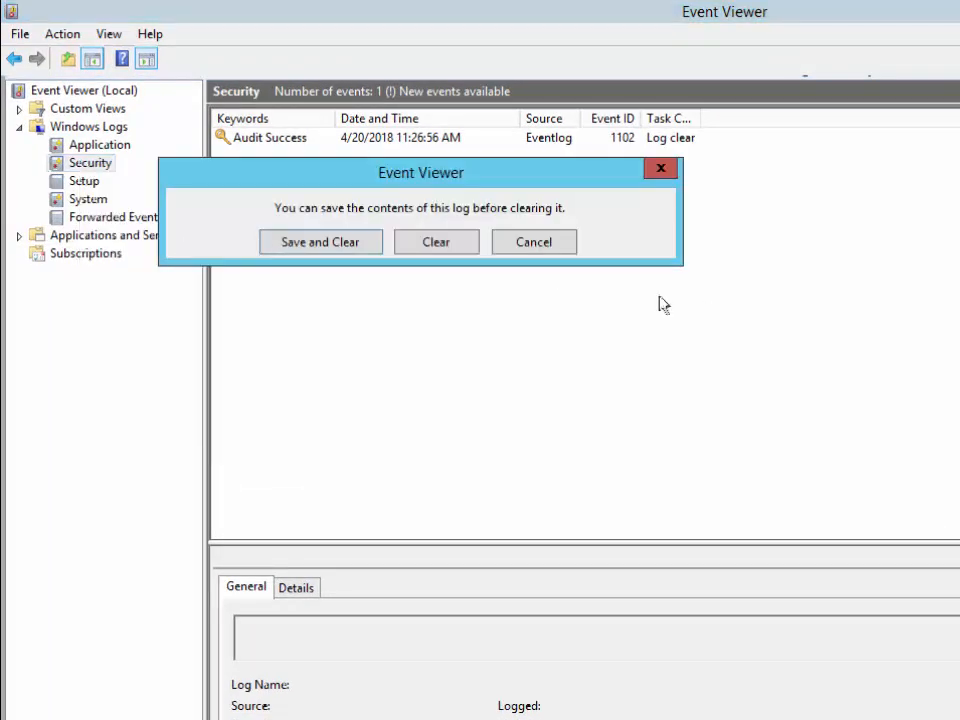
click(421, 252)
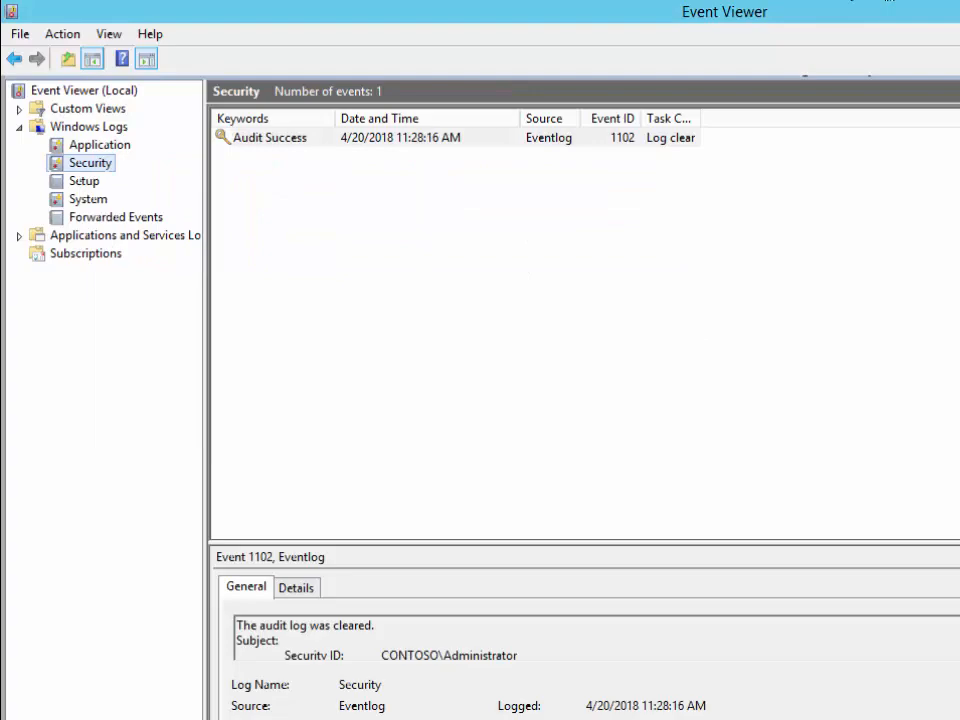
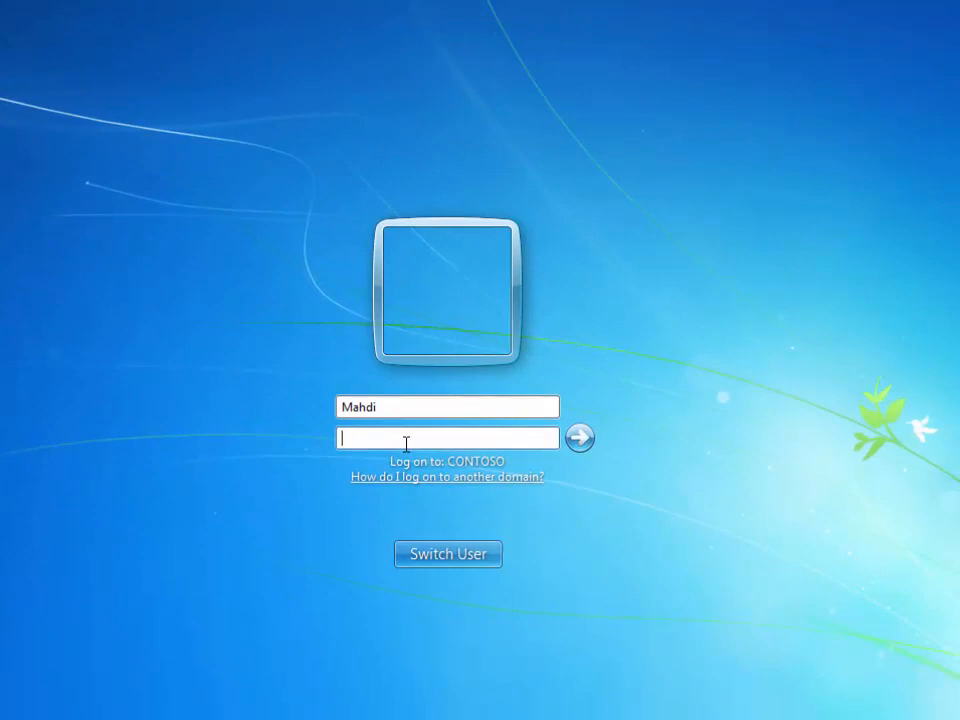
Sign in as the user in Contoso\username form with the account password, reaching the desktop
key(shift+Tab)
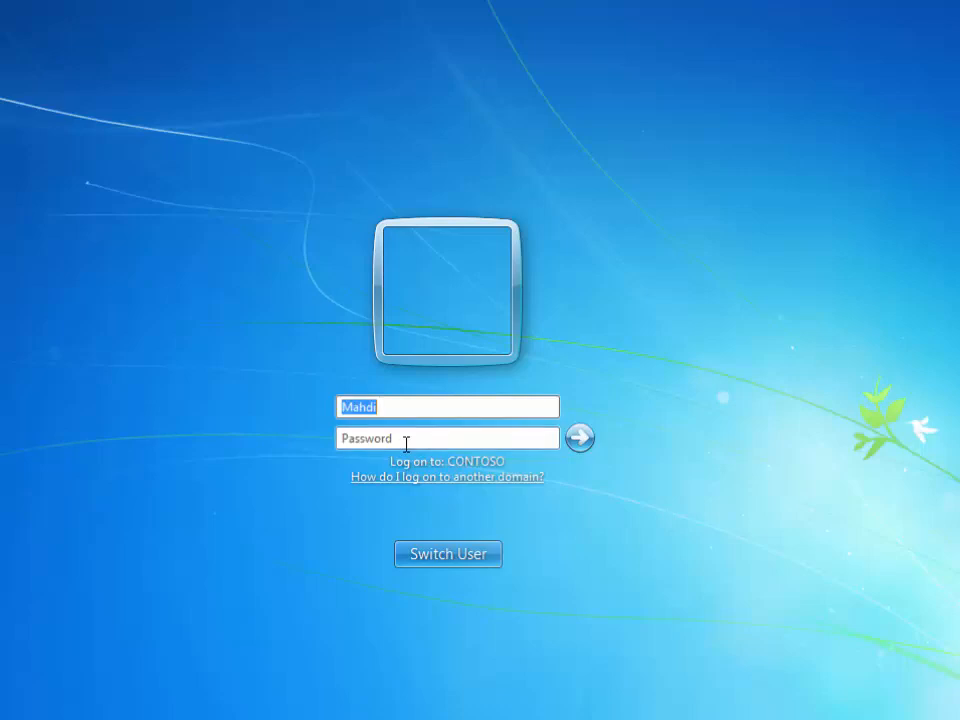
text(Contoso\Mahdi)
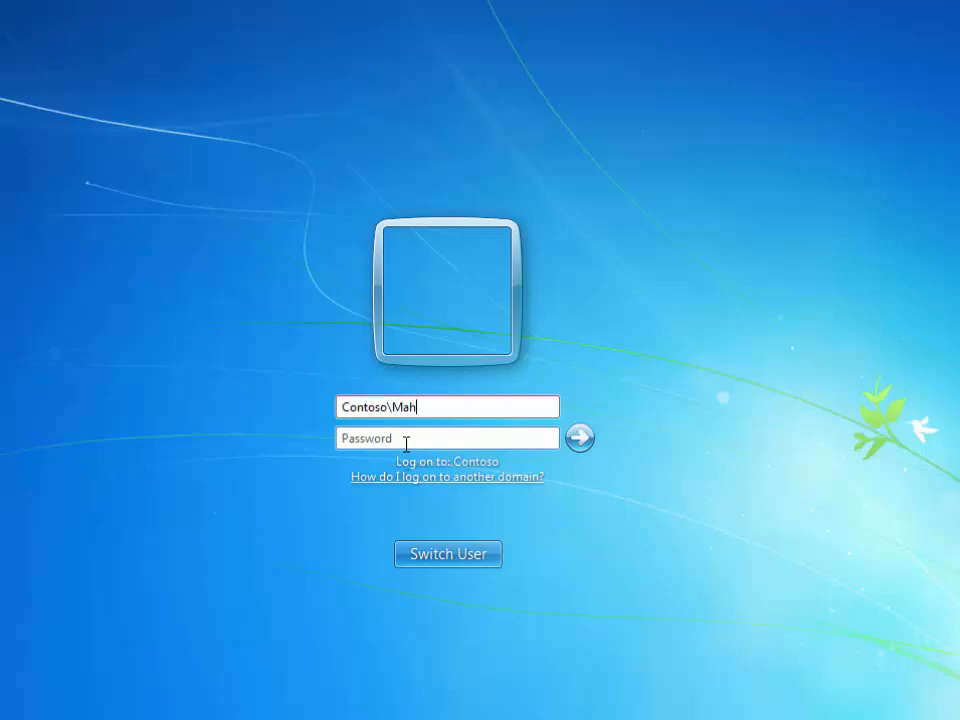
key(Tab)
text(Pa$$w0rd)
key(Return)
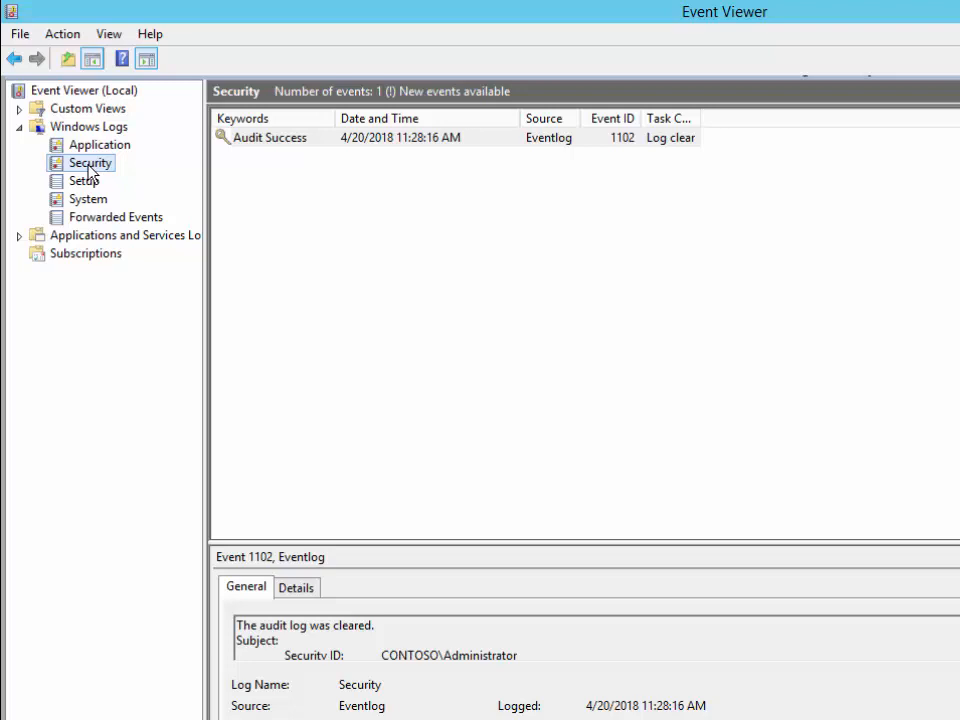
Refresh the Security log to list 34 events and select the second 4634 Logoff event
right_click(89, 168)
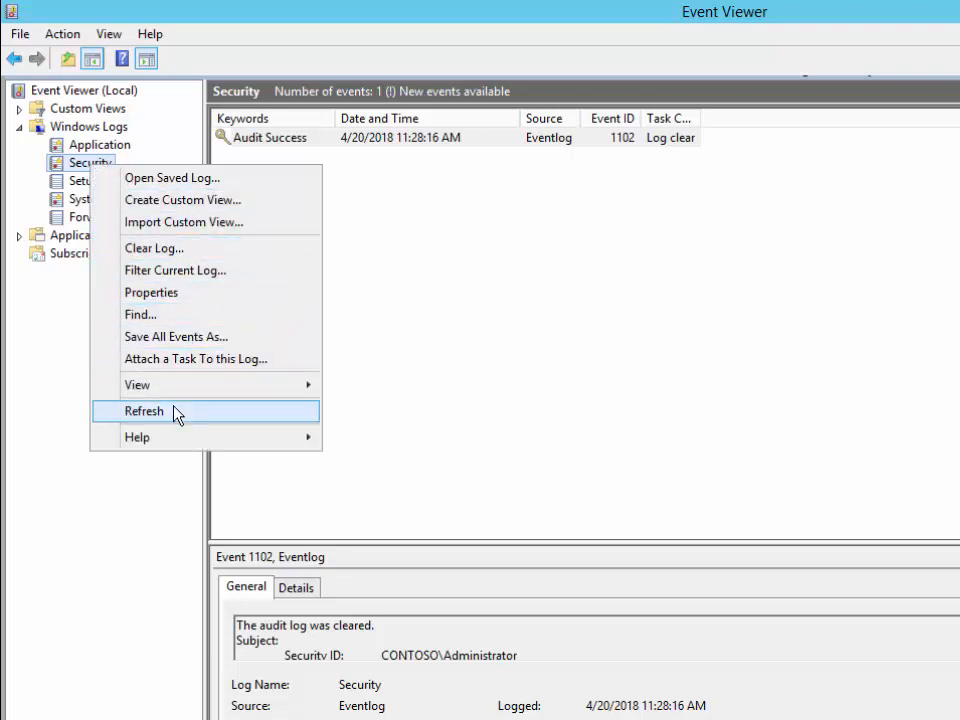
click(144, 411)
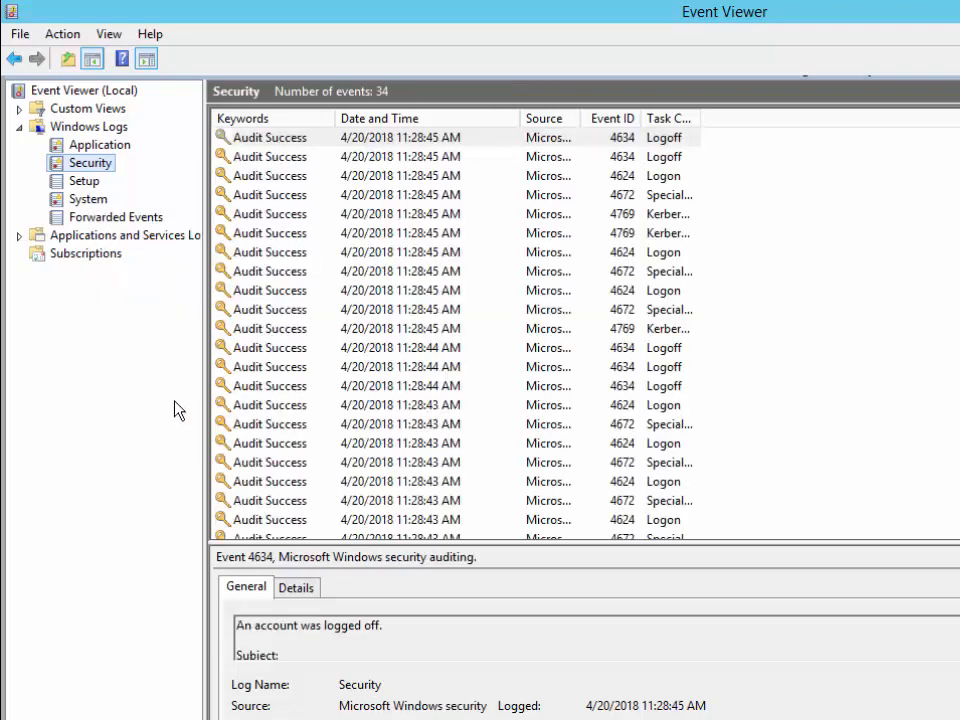
click(667, 156)
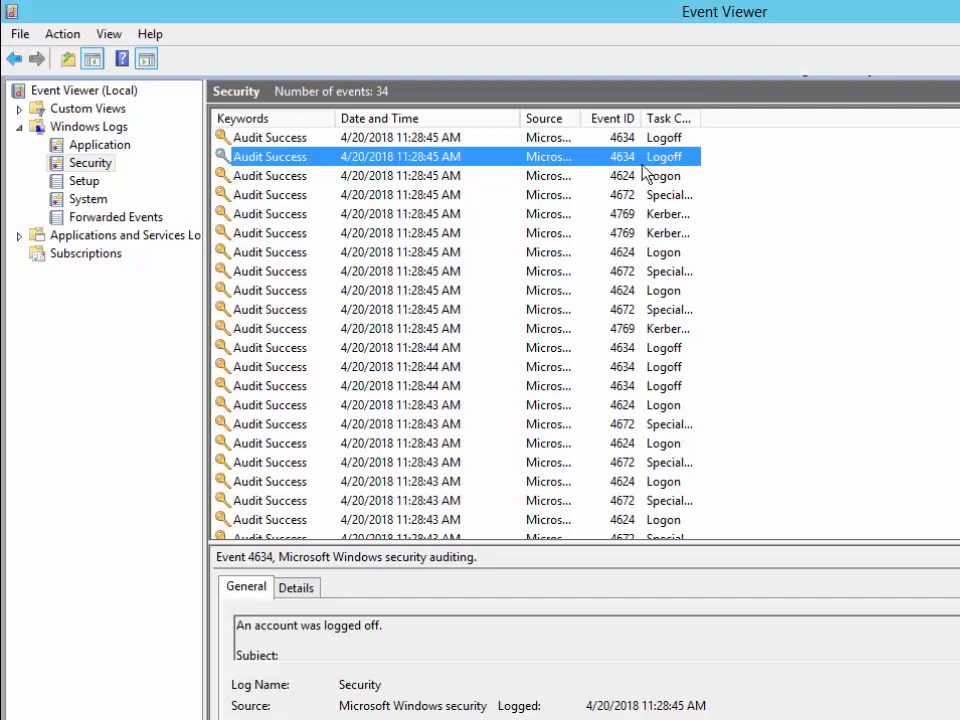
double_click(630, 158)
drag(716, 210, 837, 157)
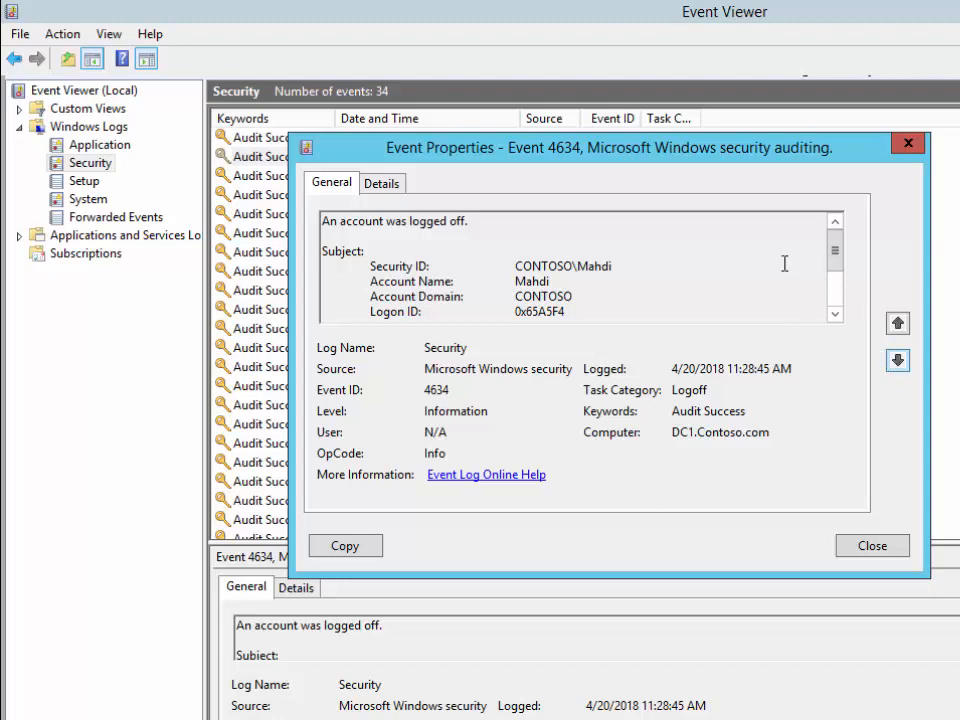
drag(567, 155, 696, 195)
click(959, 396)
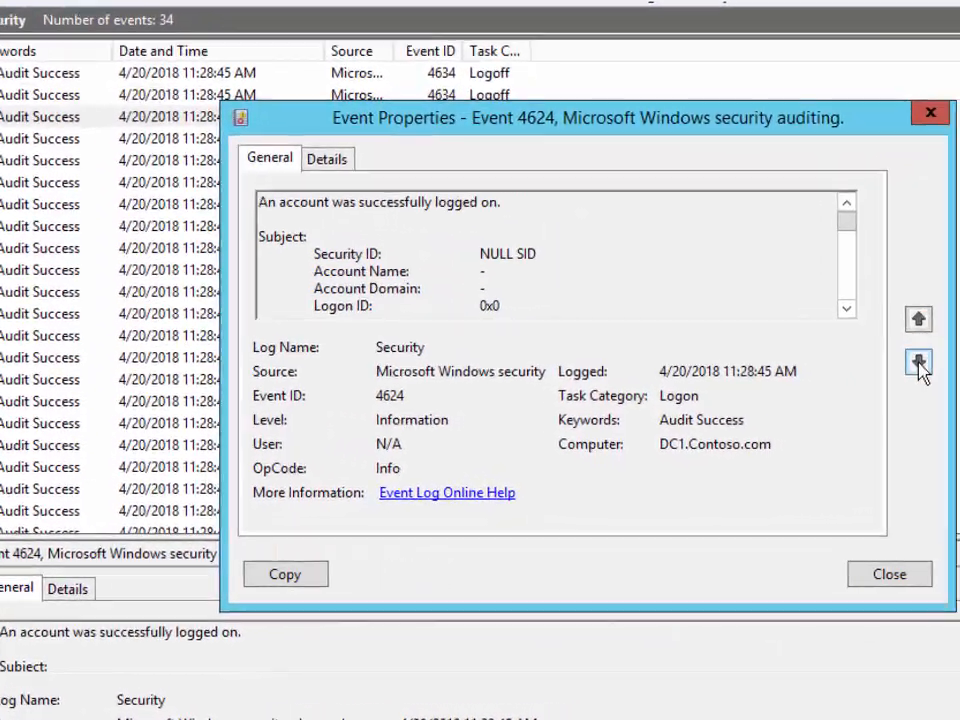
click(959, 396)
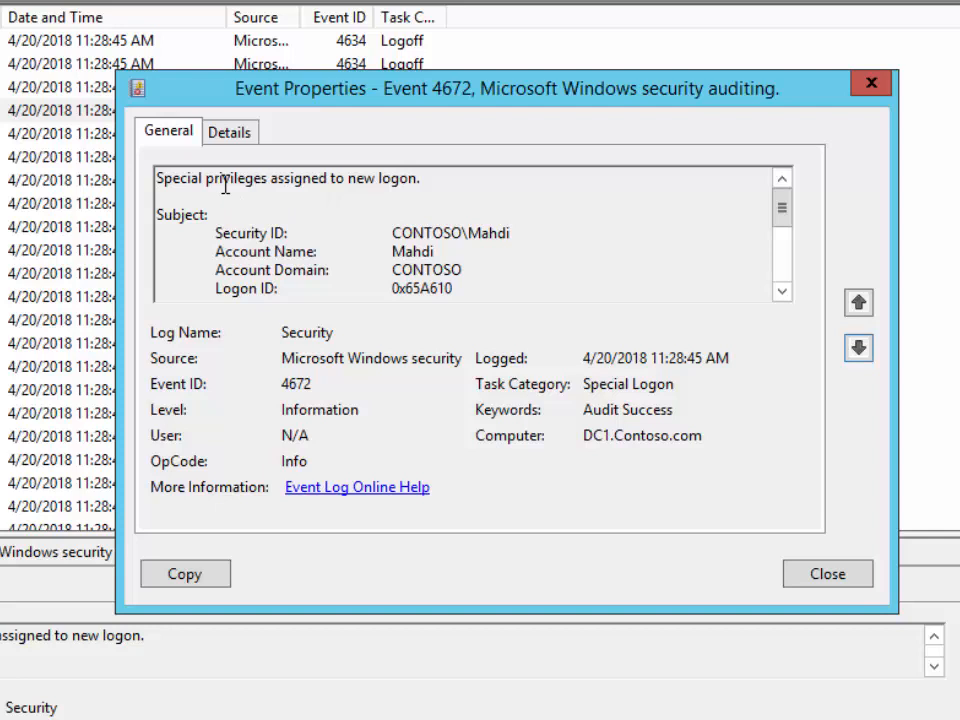
double_click(435, 233)
double_click(500, 234)
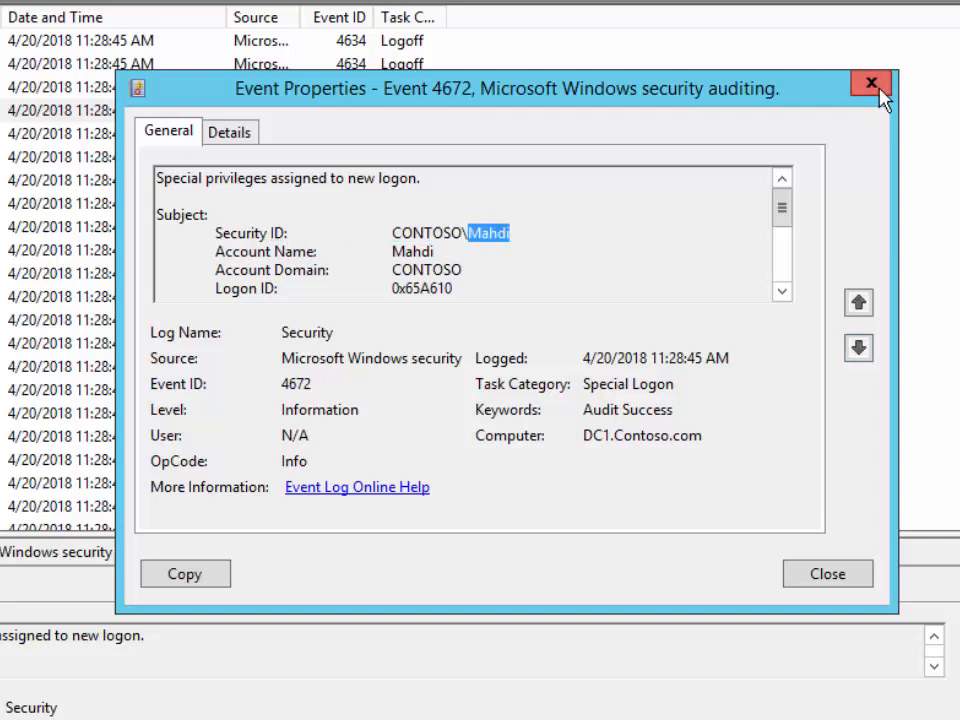
click(871, 84)
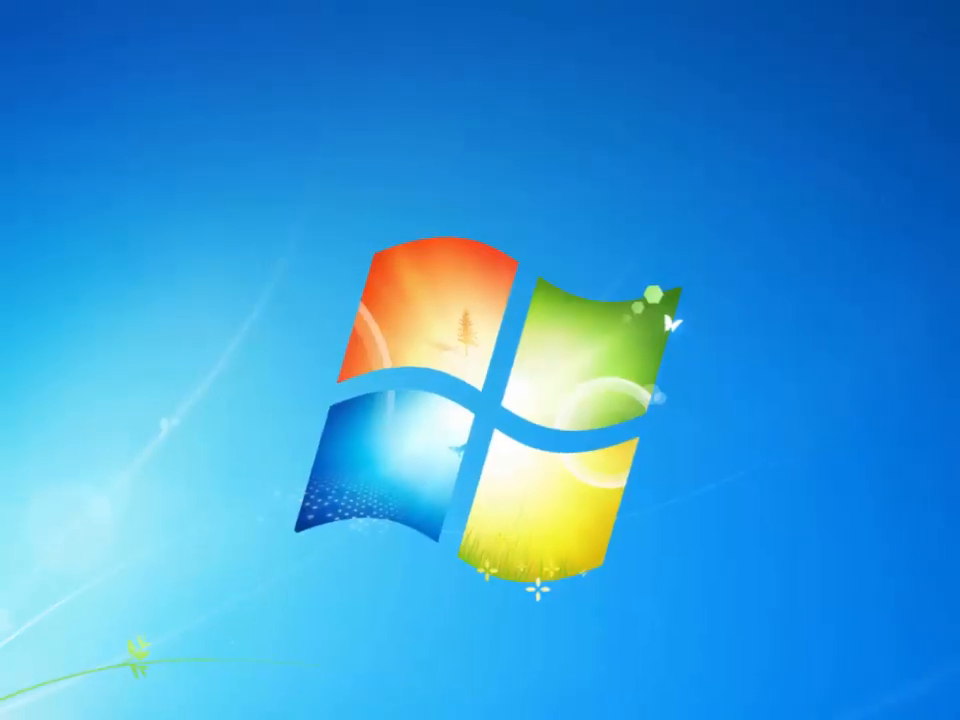
Log the current user off from the Start menu's Shut down options
key(super)
click(135, 719)
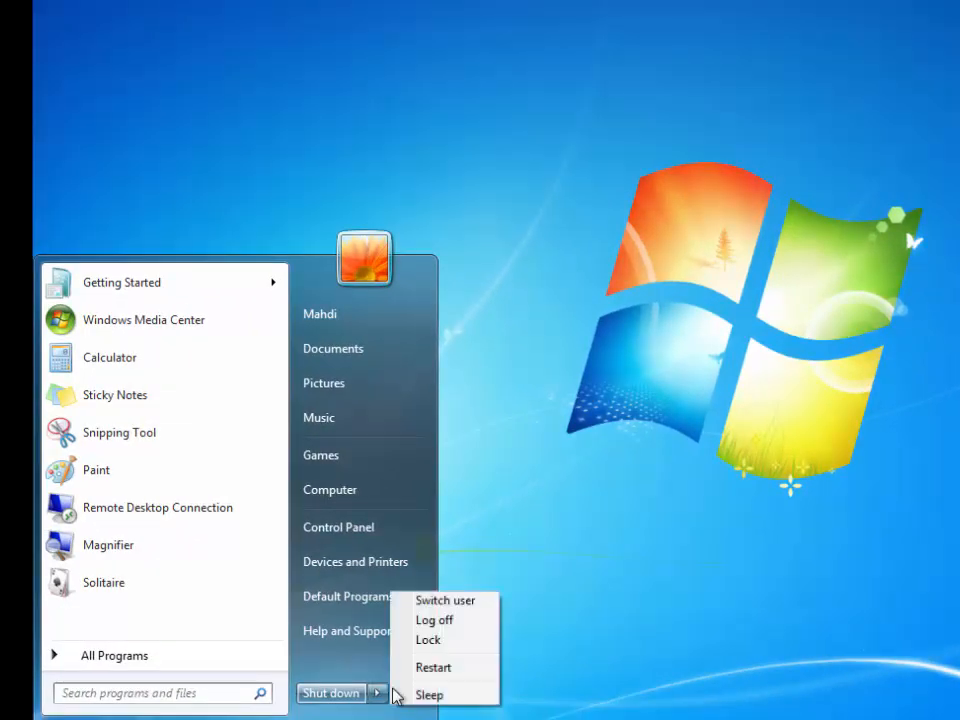
click(451, 622)
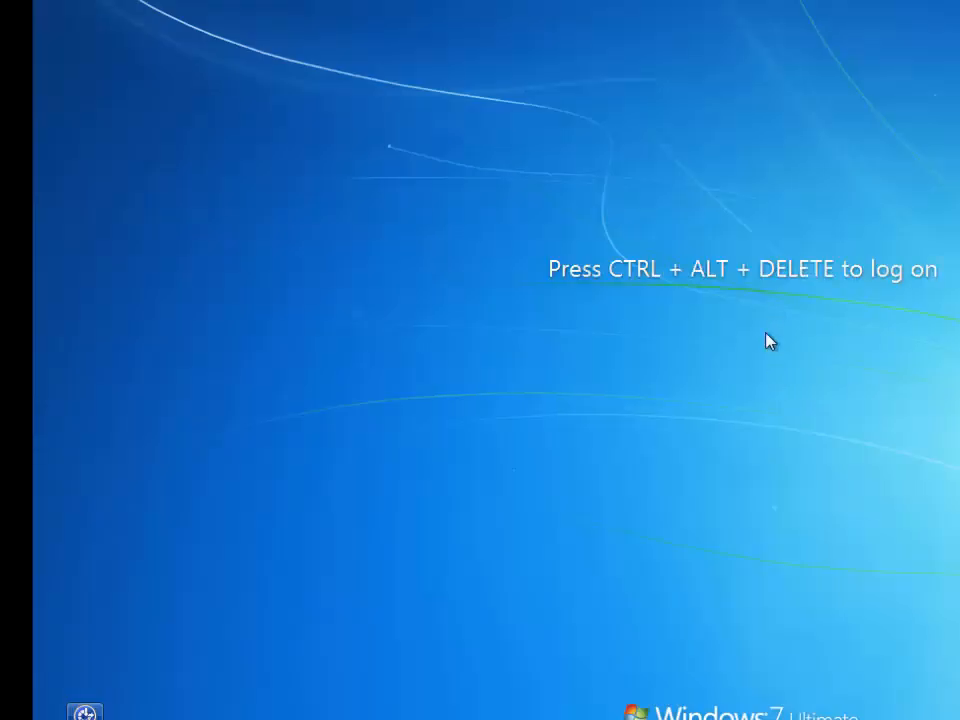
Switch to Other User and enter the user's UPN-format MSPP.net name and the account password
key(ctrl+alt+Delete)
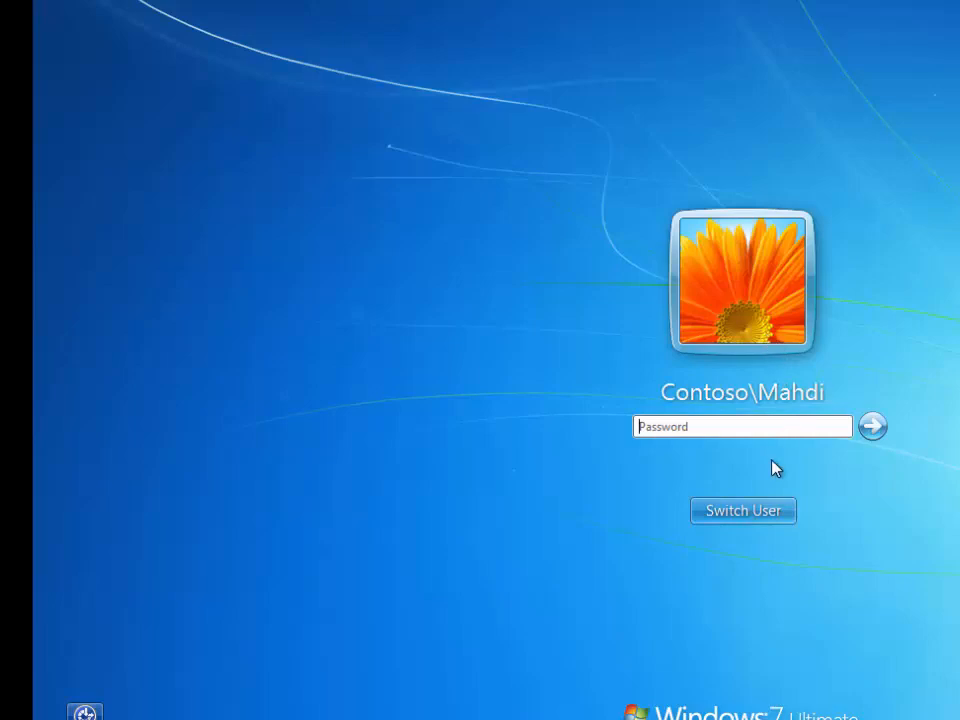
click(722, 508)
click(816, 378)
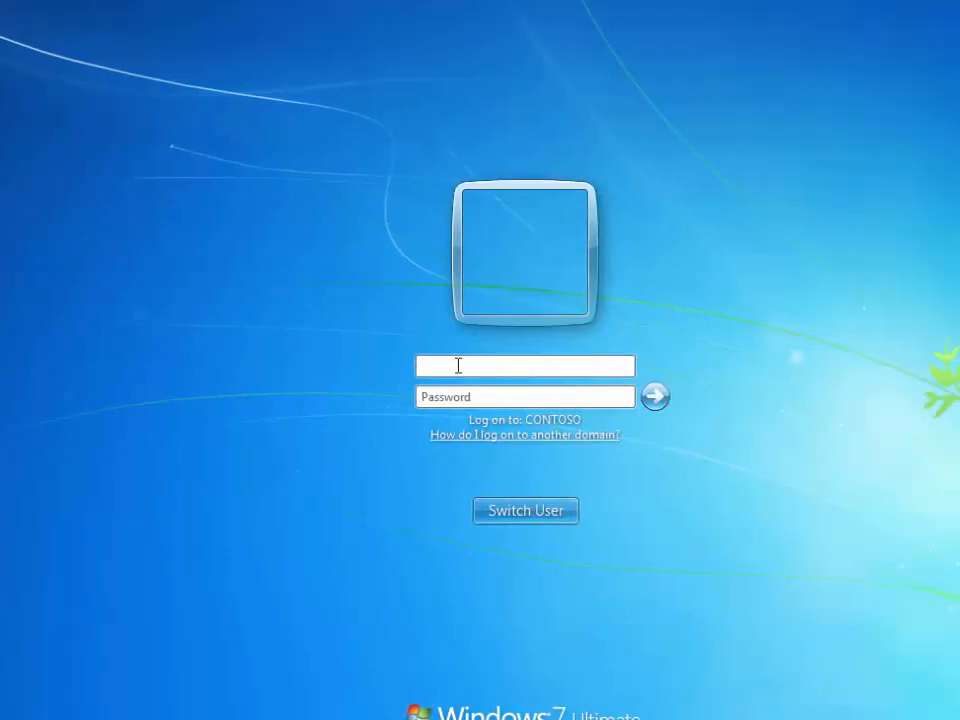
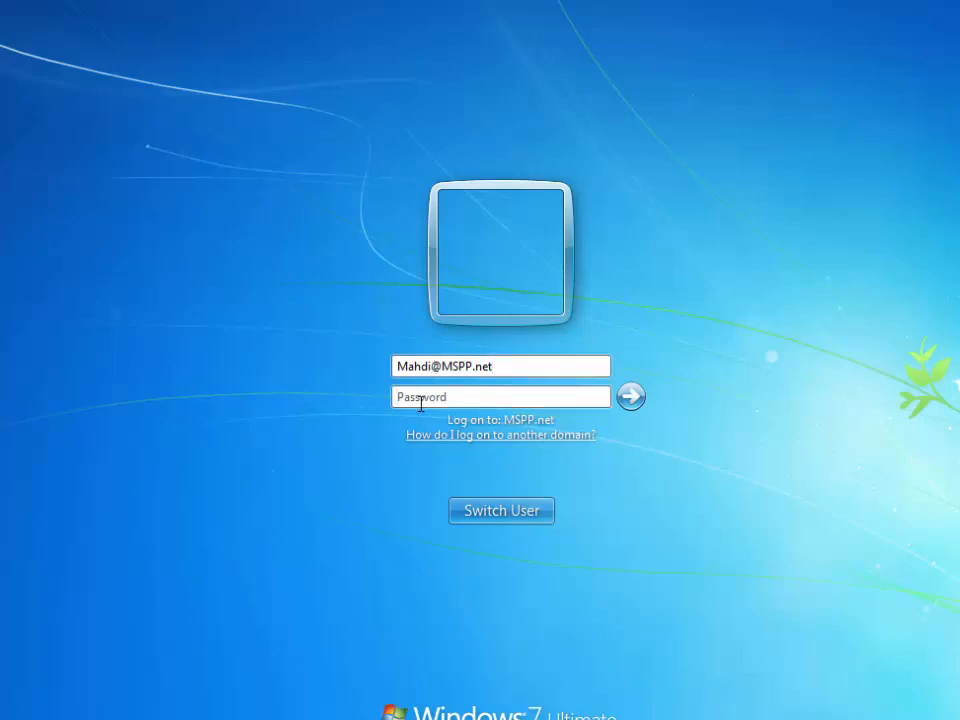
key(Tab)
text(••)
key(BackSpace)
key(BackSpace)
text(•••••••)
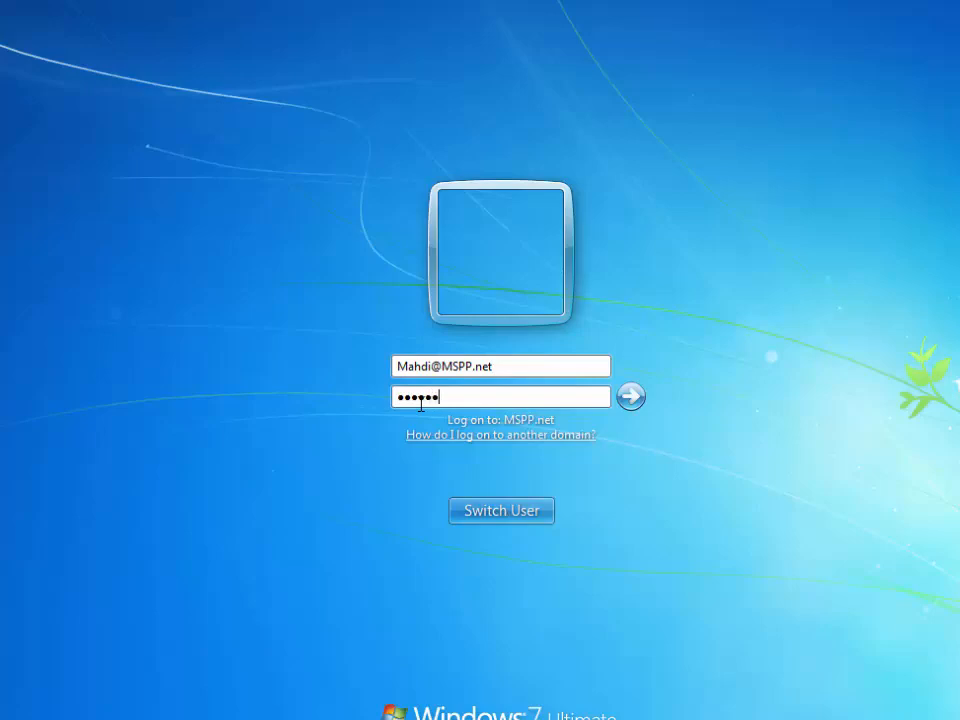
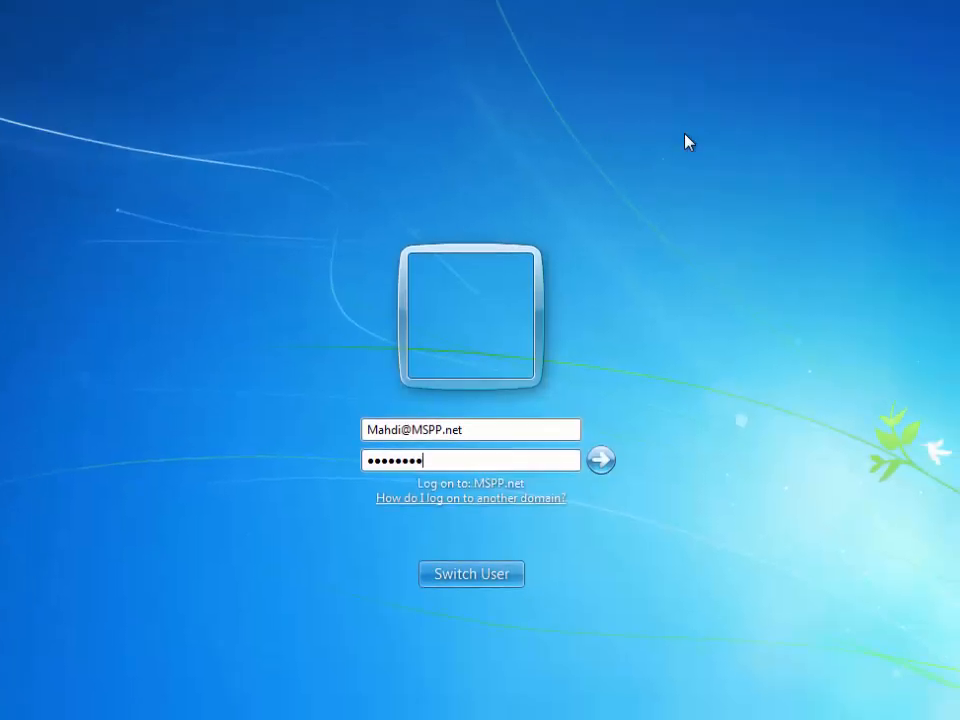
Submit the UPN-format logon name and password to sign in to the domain
key(Return)
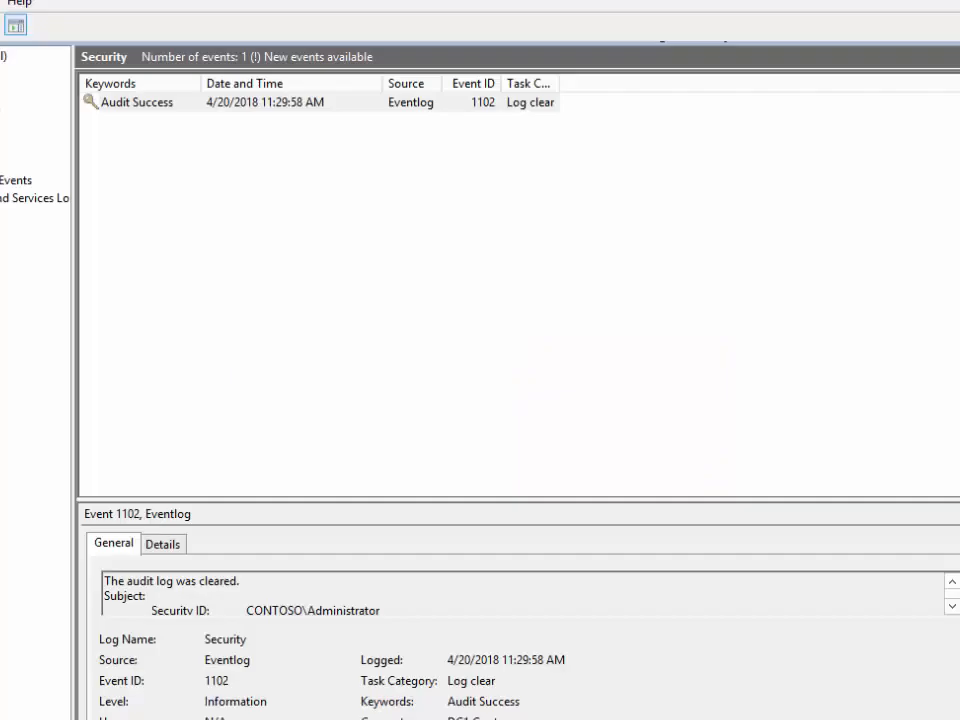
Refresh the Security log and review the new 4624 Logon and 4672 events' details
right_click(84, 170)
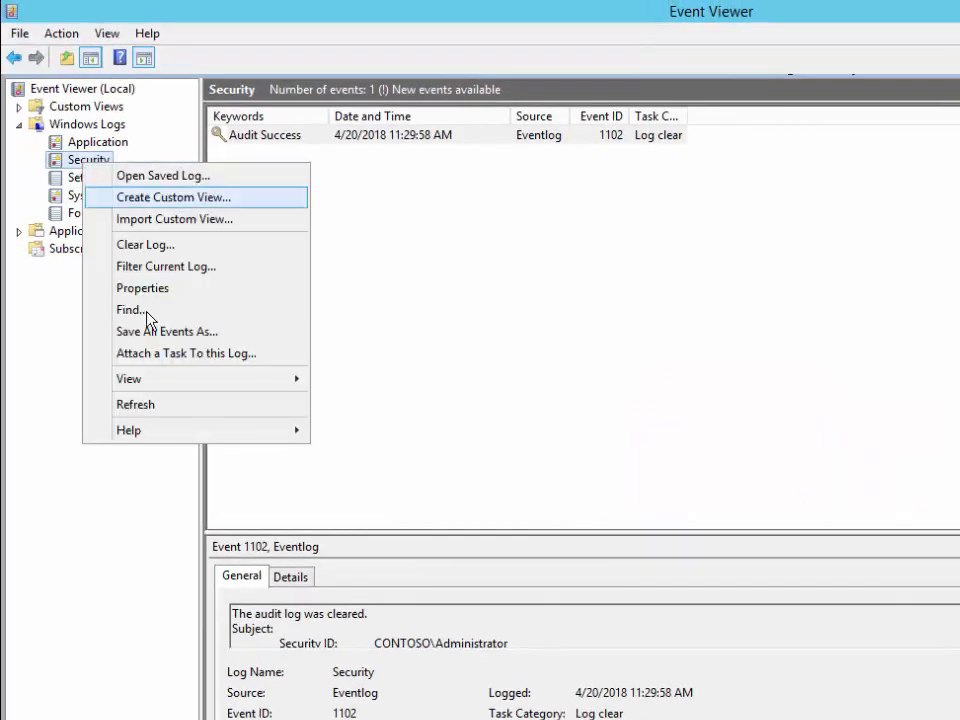
click(169, 405)
click(652, 156)
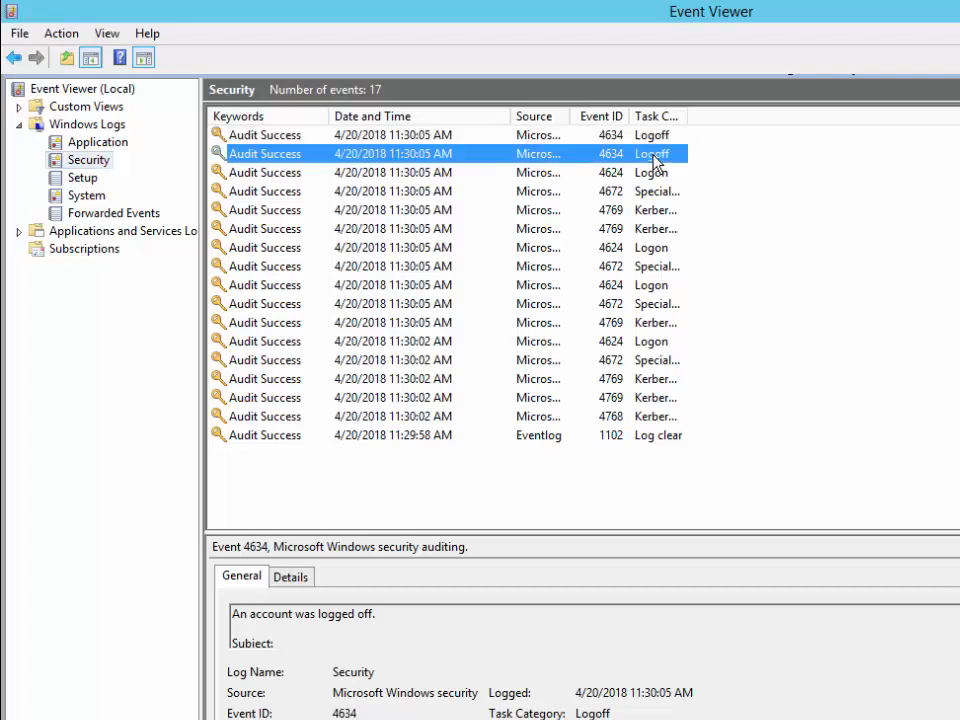
double_click(658, 174)
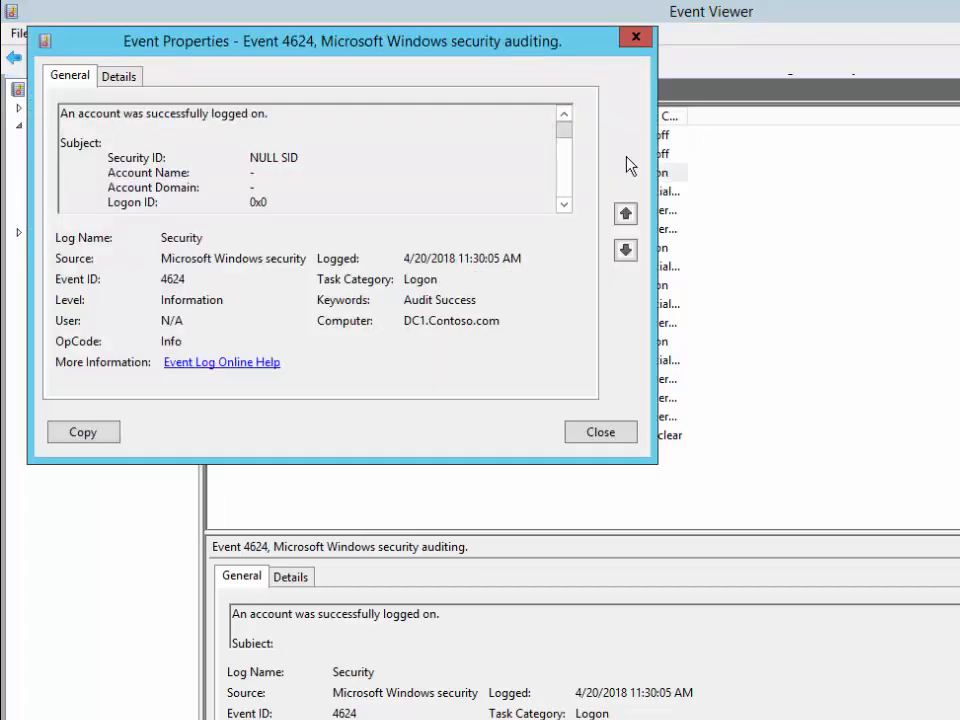
drag(344, 66, 628, 144)
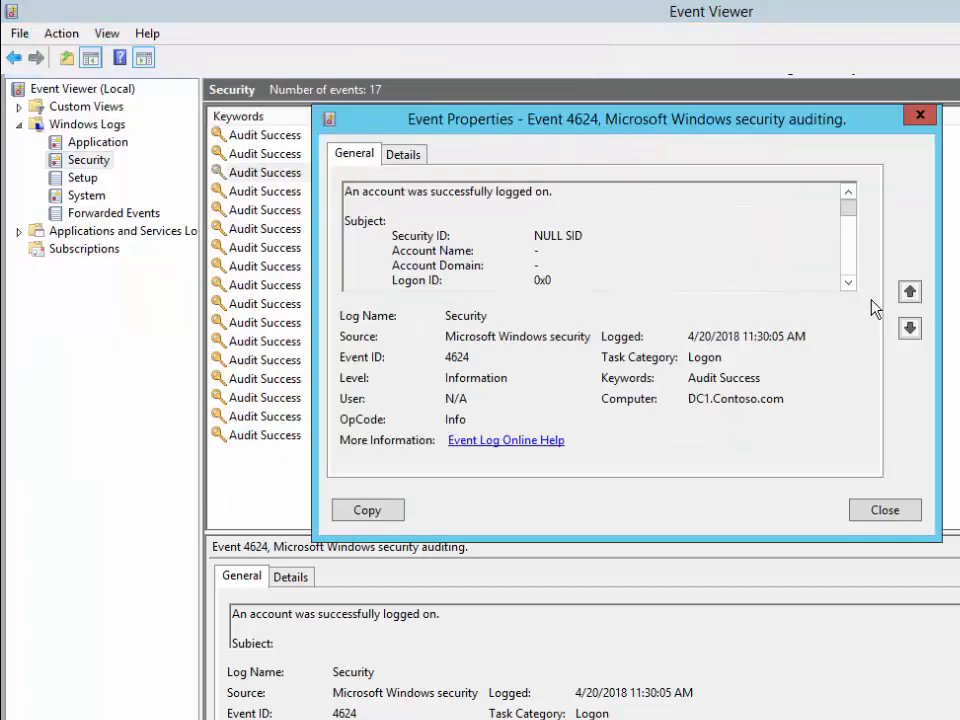
click(910, 329)
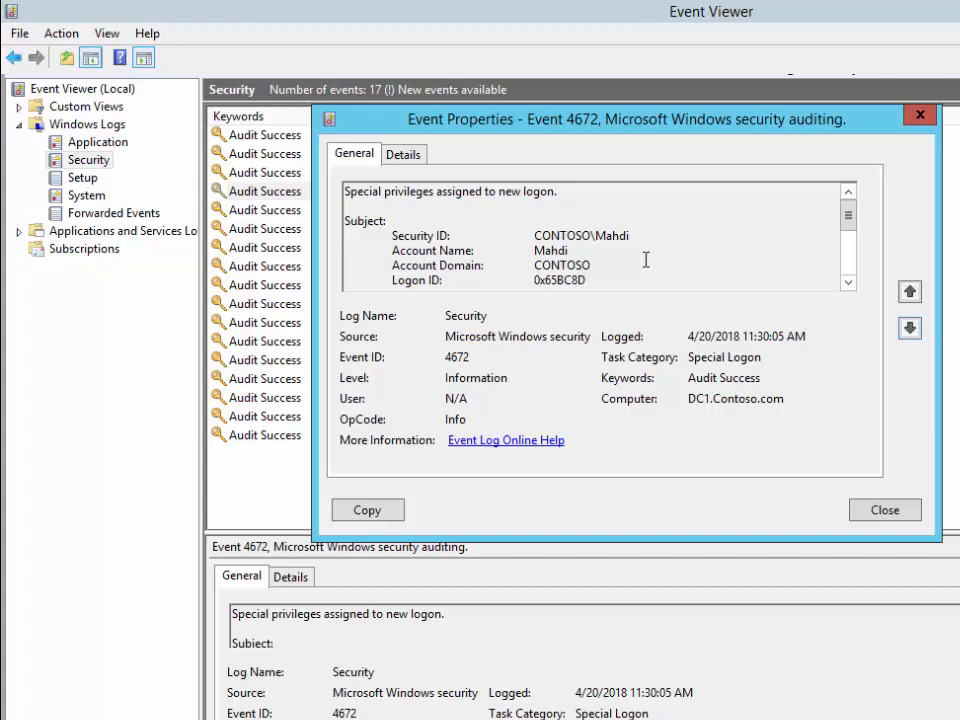
double_click(563, 240)
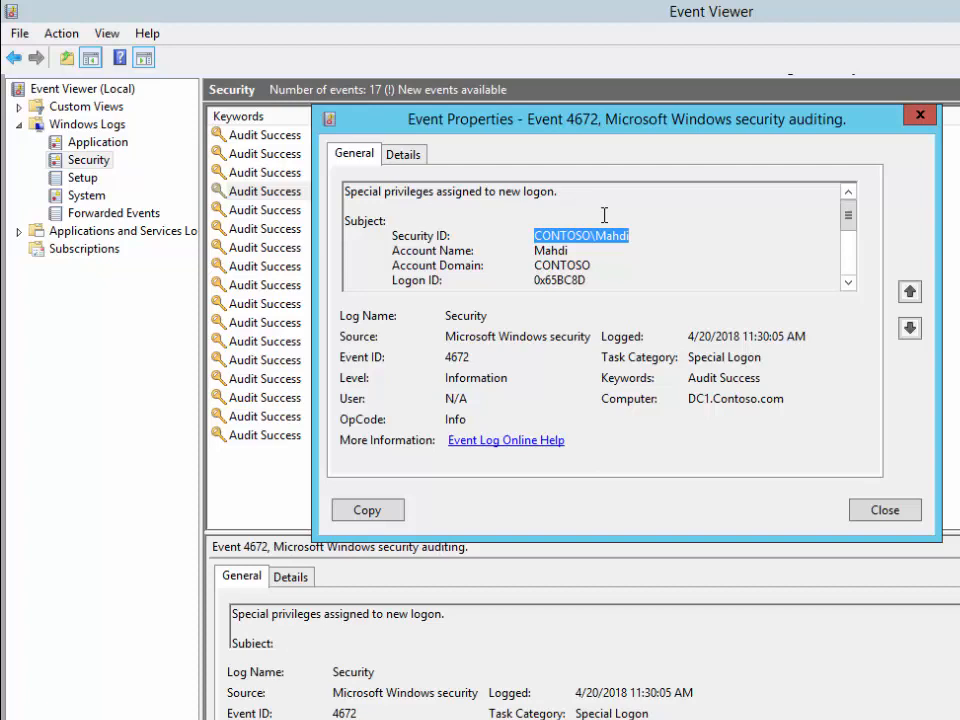
click(920, 115)
Clear the Security log without saving, leaving a single 1102 event
right_click(76, 160)
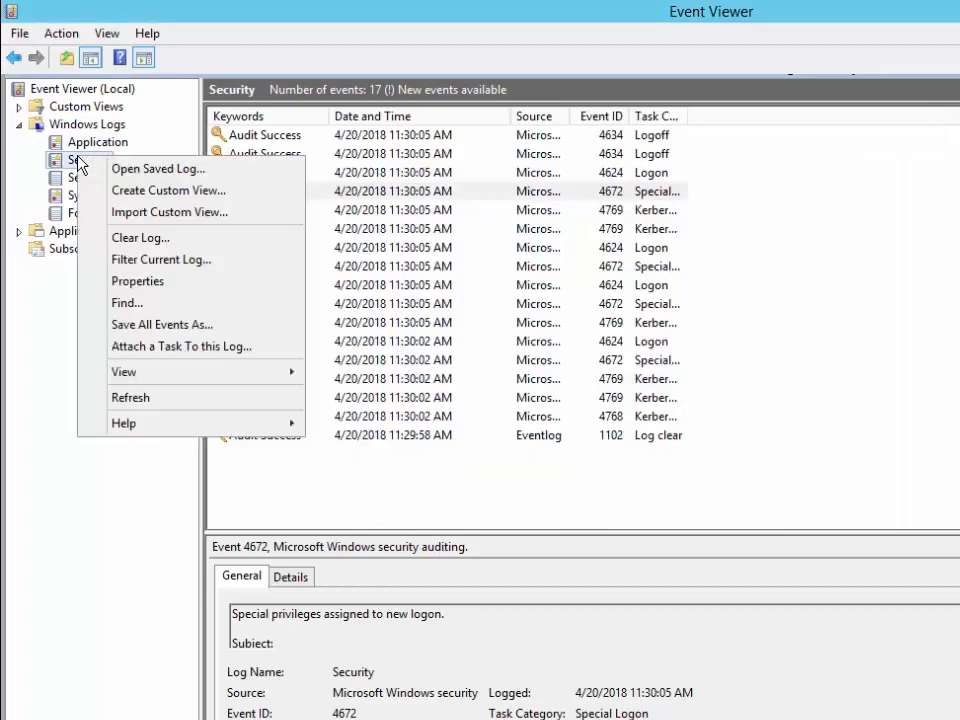
click(140, 238)
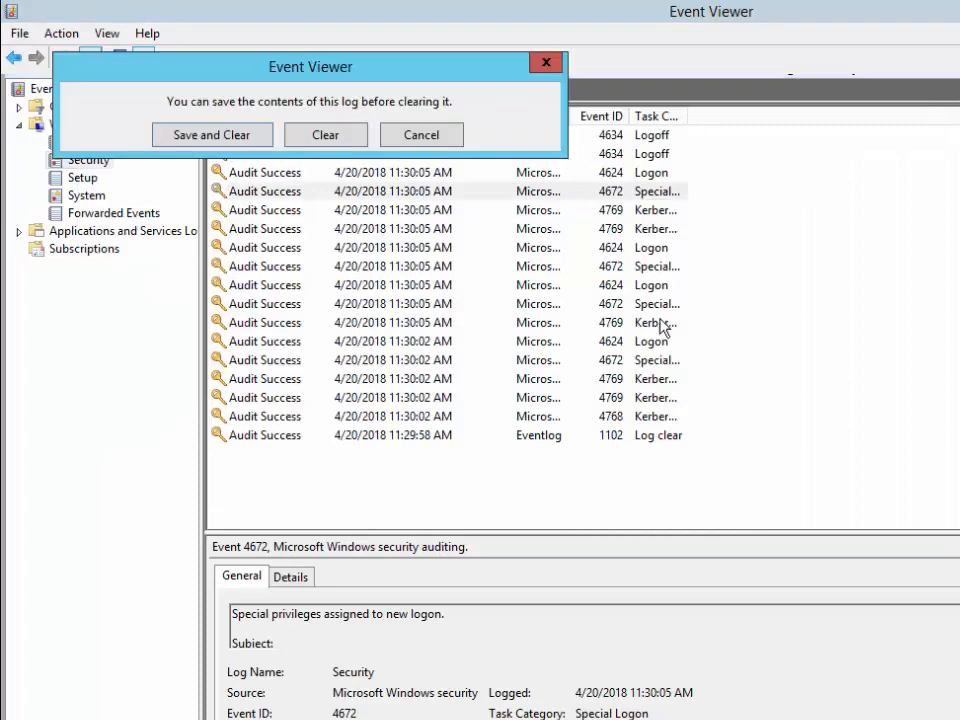
click(330, 136)
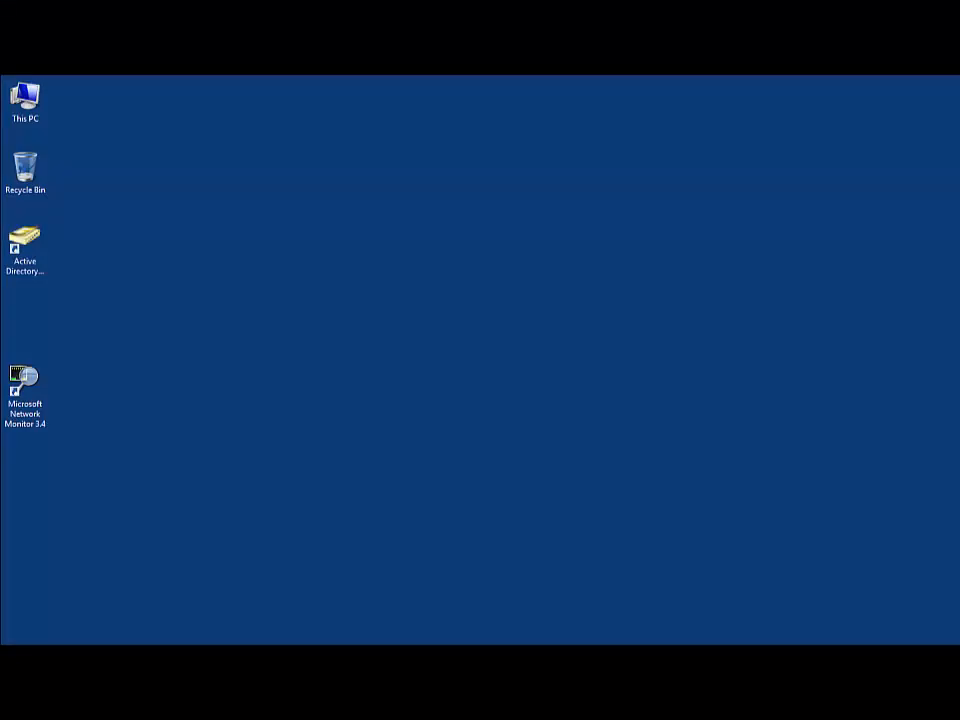
Launch Microsoft Network Monitor 3.4 from its desktop shortcut
click(37, 398)
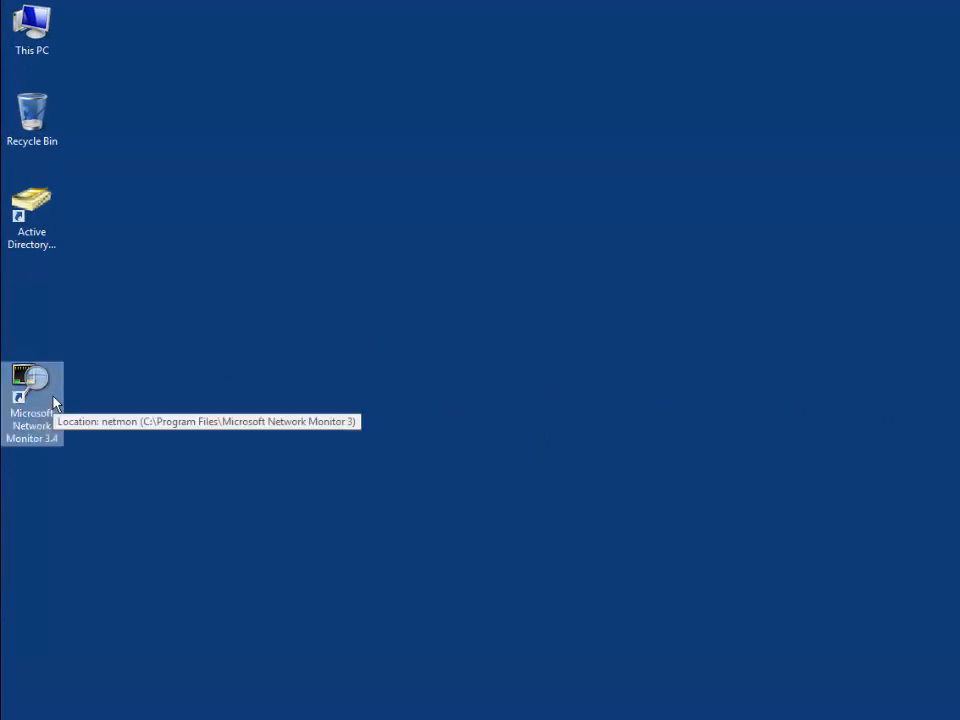
click(117, 397)
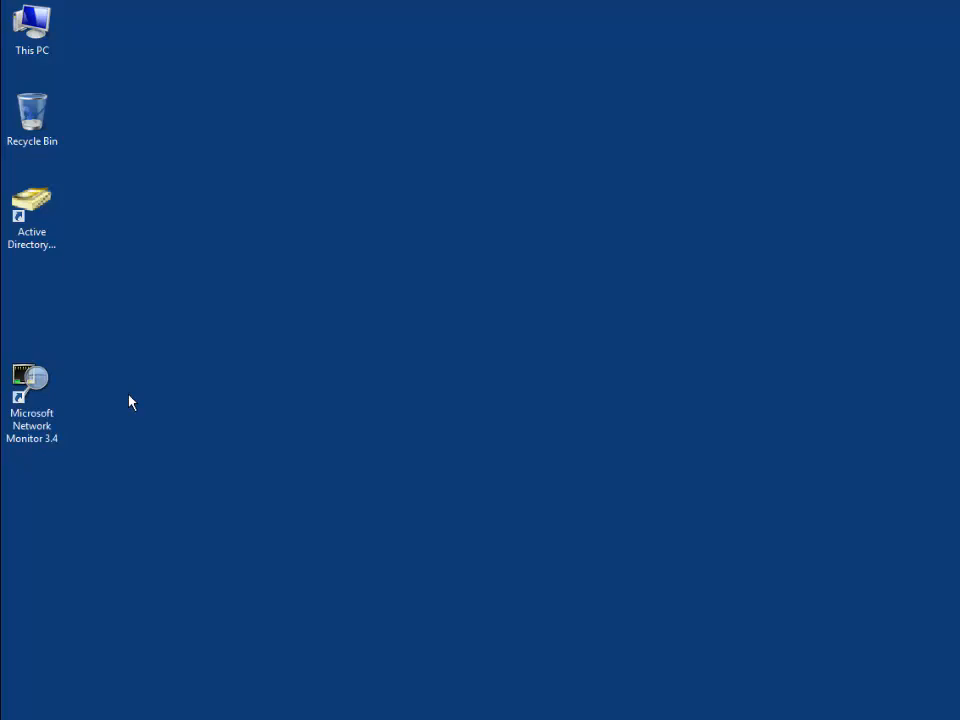
double_click(22, 395)
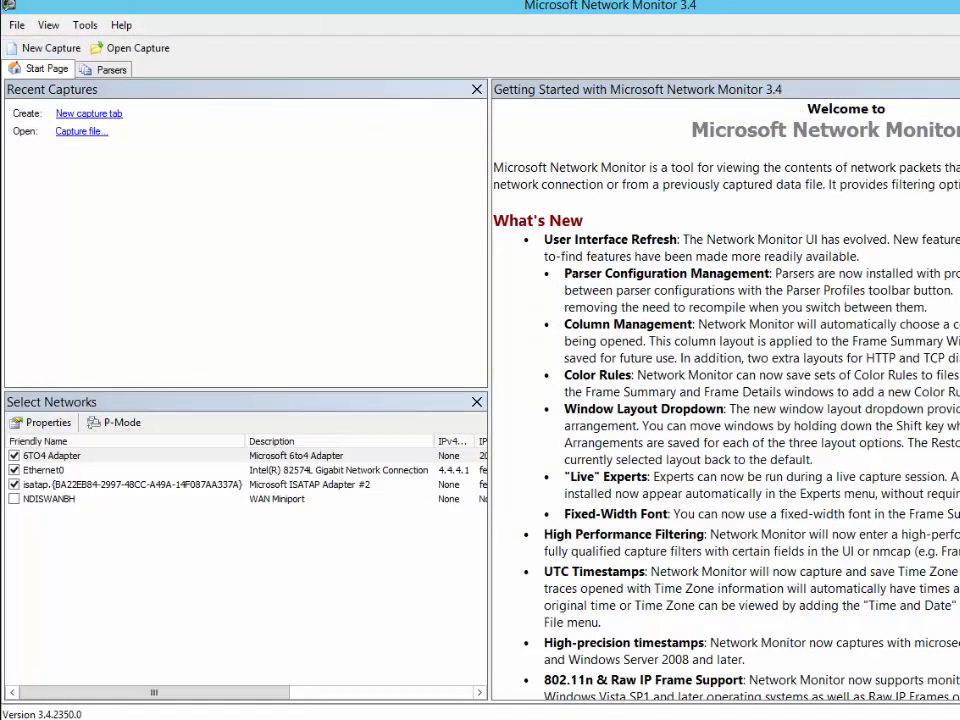
Relaunch Network Monitor as administrator and open a new, empty capture
key(alt+F4)
right_click(51, 389)
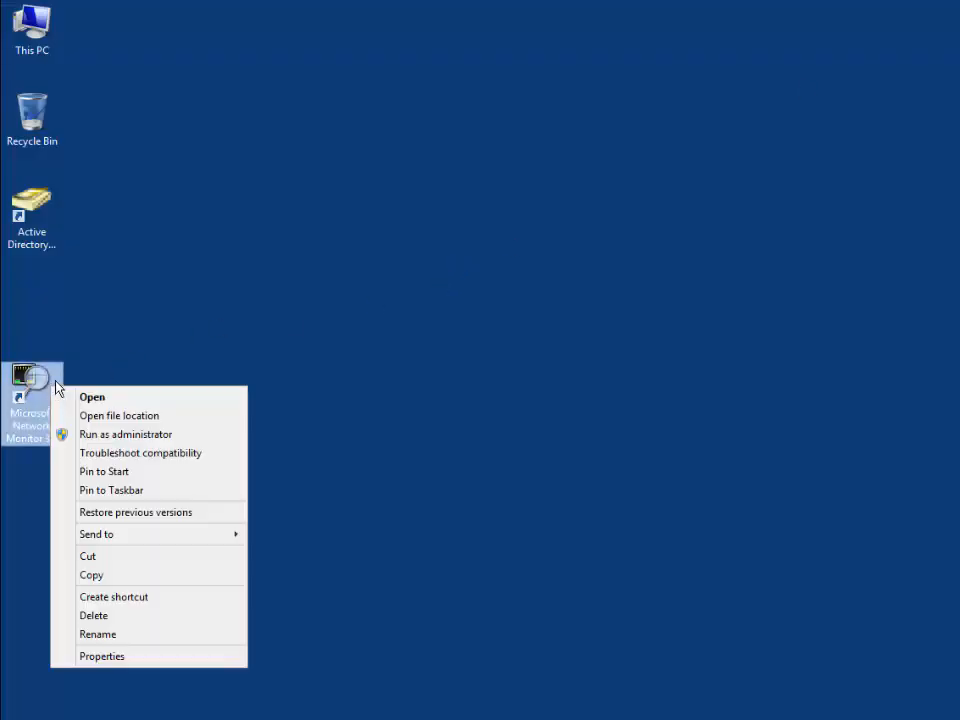
click(130, 434)
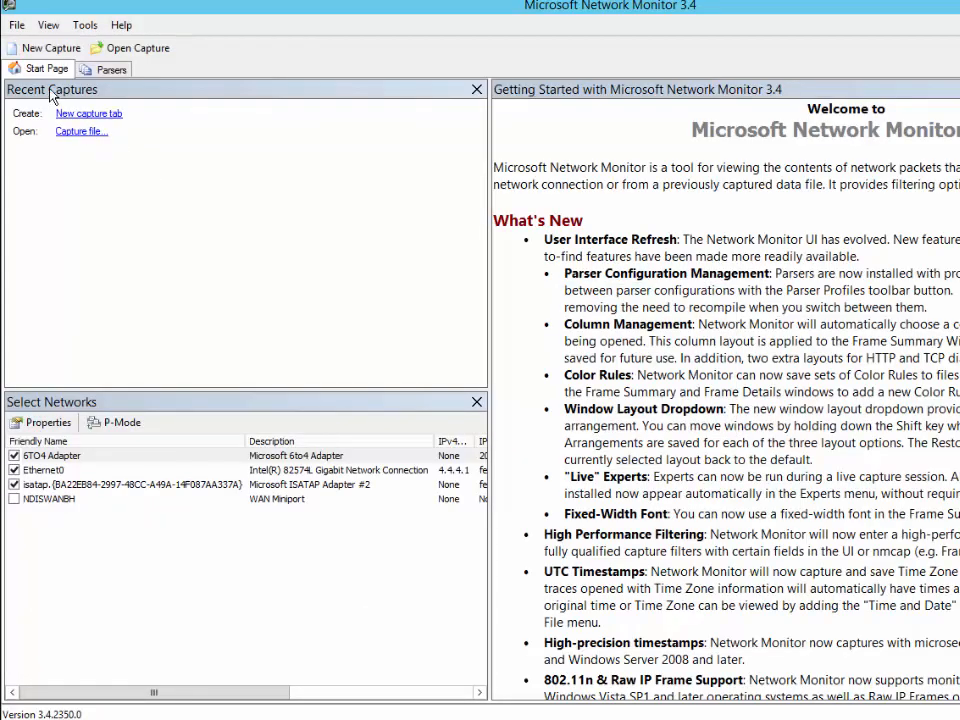
click(56, 52)
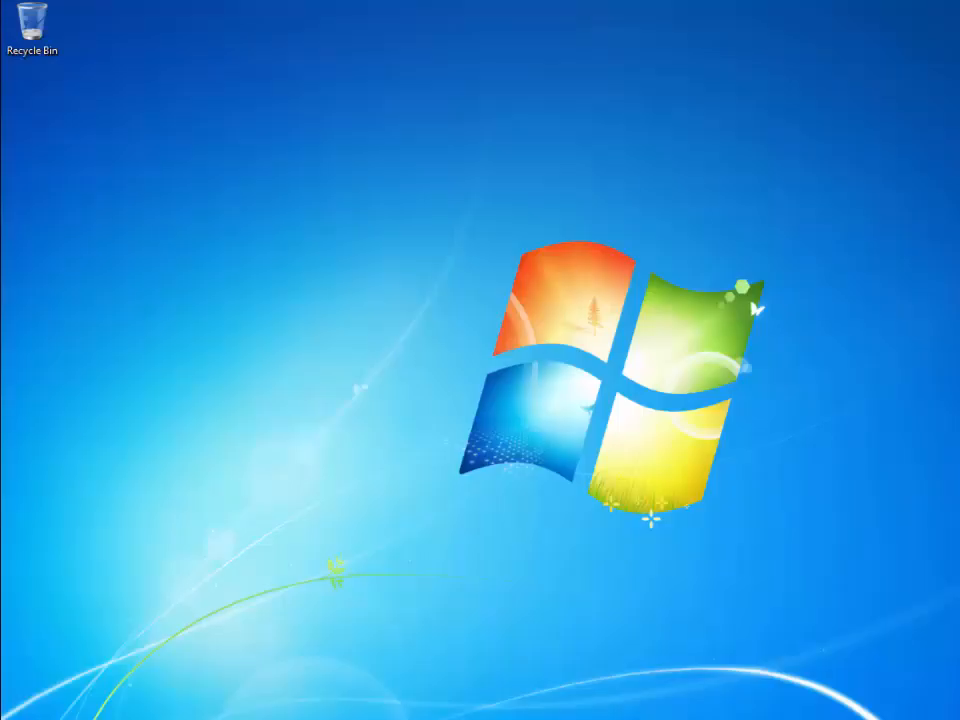
key(super)
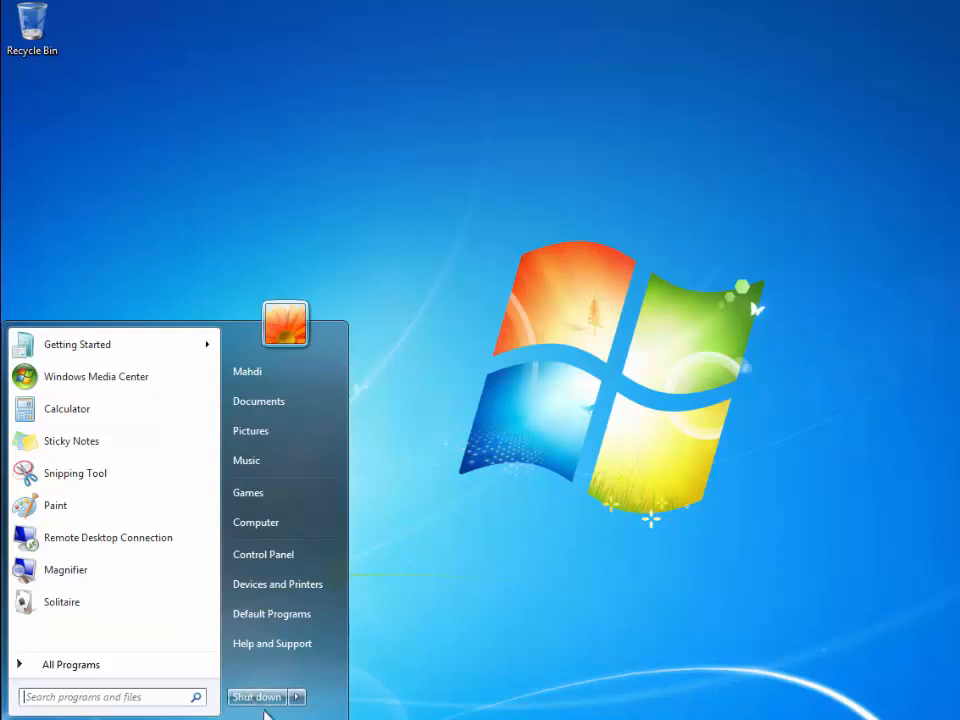
Log off the Windows 7 user and bring up the Ctrl+Alt+Del logon prompt
click(297, 697)
click(352, 636)
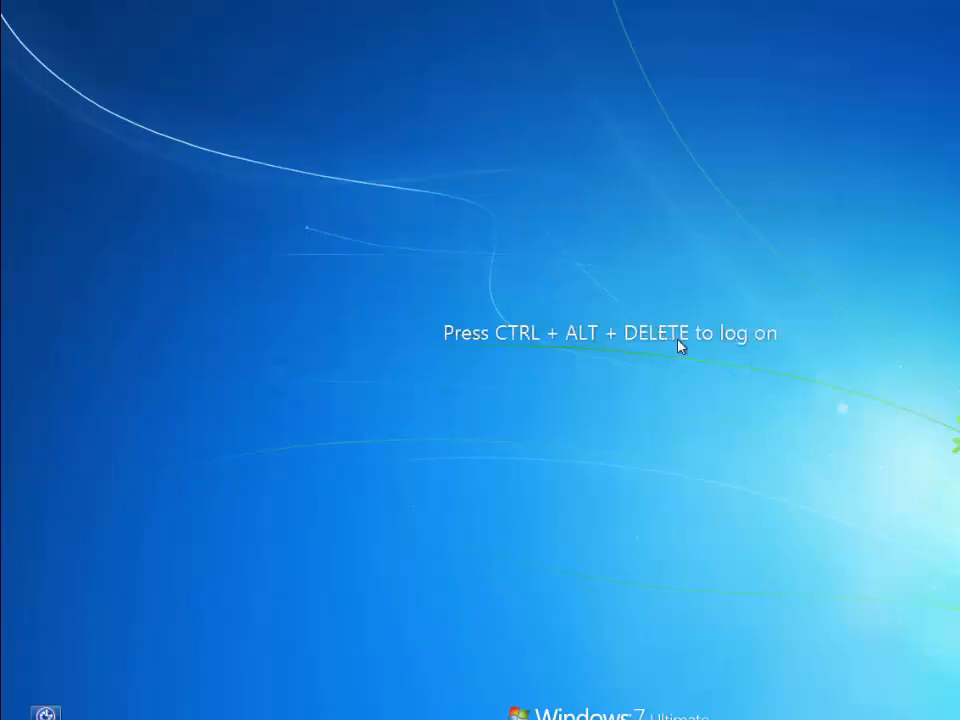
key(ctrl+alt+Delete)
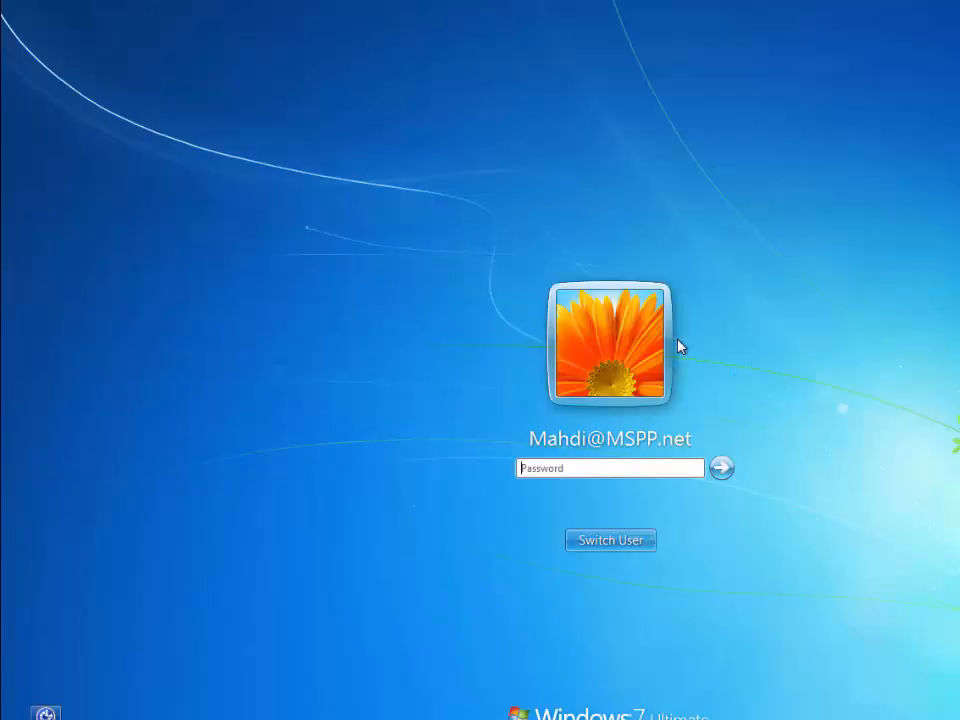
Choose Other User and enter a CONTOSO\username-format logon name and the account password
click(590, 542)
click(667, 433)
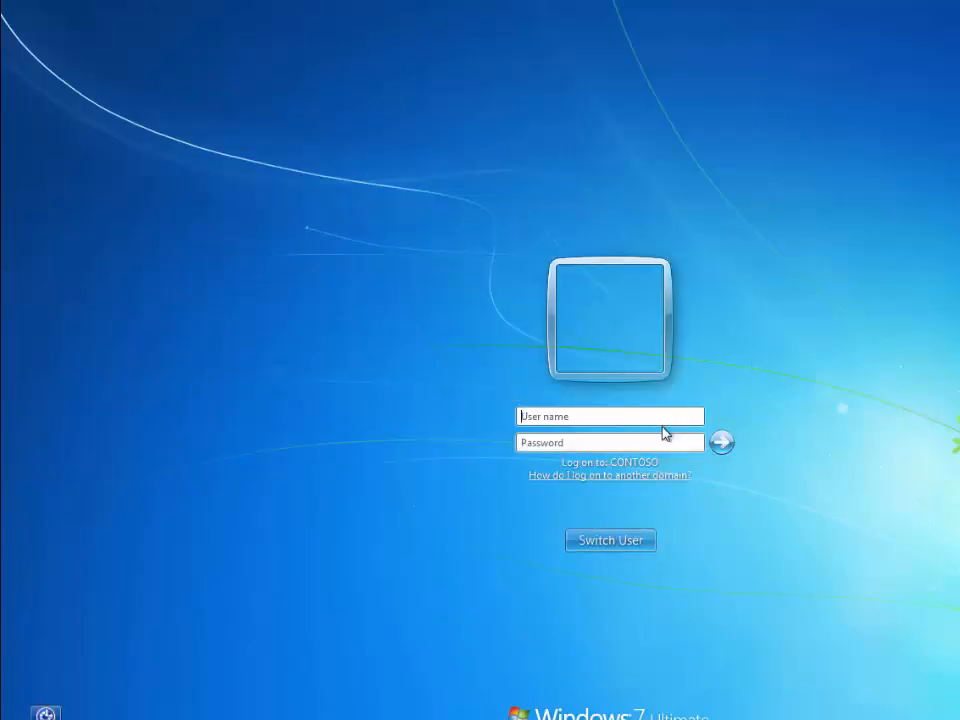
text(Contoso\Mahdi)
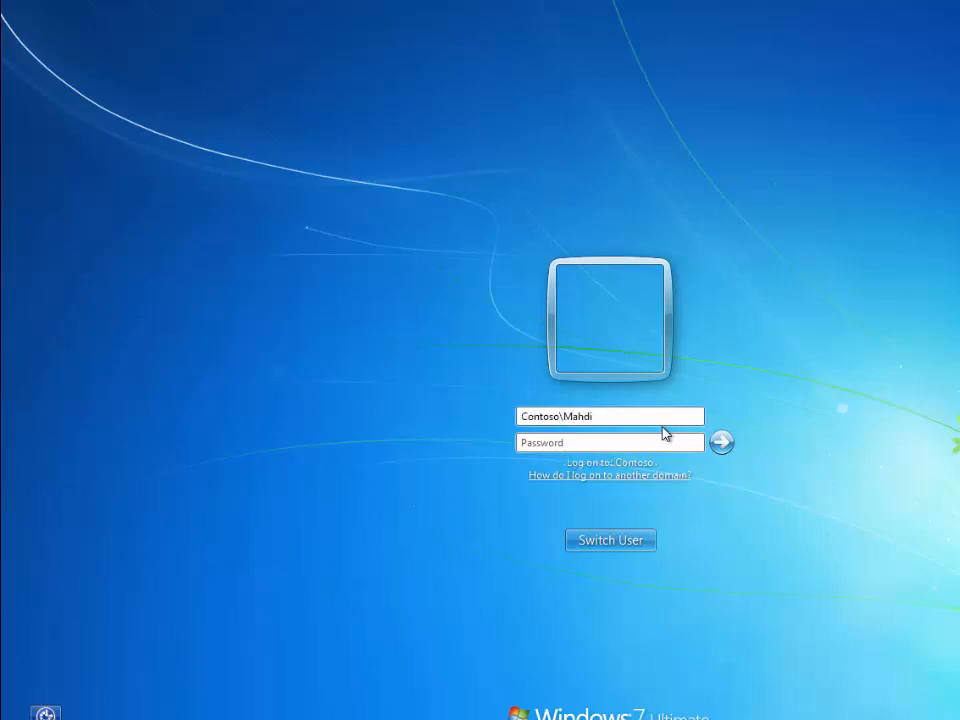
key(Tab)
text(••••••••)
key(BackSpace)
key(BackSpace)
key(BackSpace)
key(BackSpace)
key(BackSpace)
key(BackSpace)
key(BackSpace)
key(BackSpace)
text(••••••••)
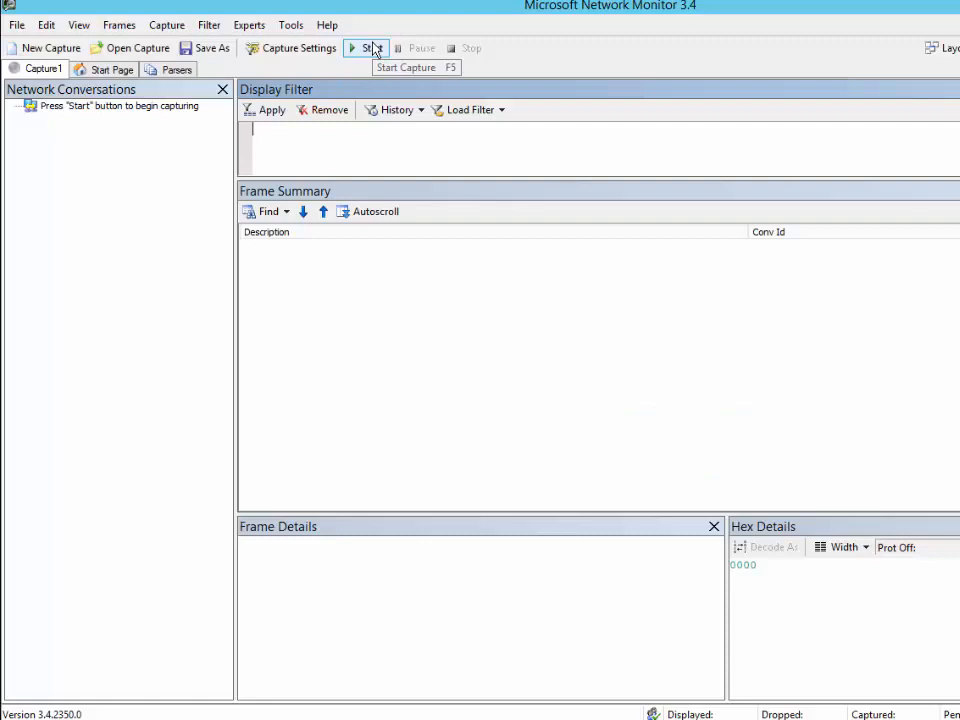
Capture the client's domain logon traffic, stopping once 226 frames are recorded
click(373, 48)
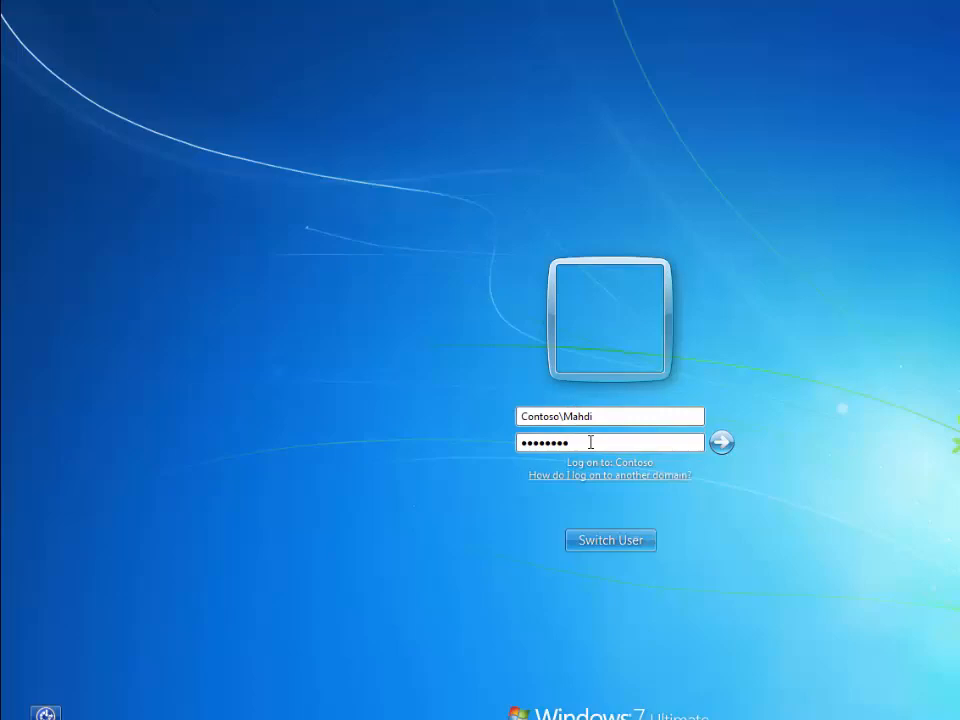
key(Return)
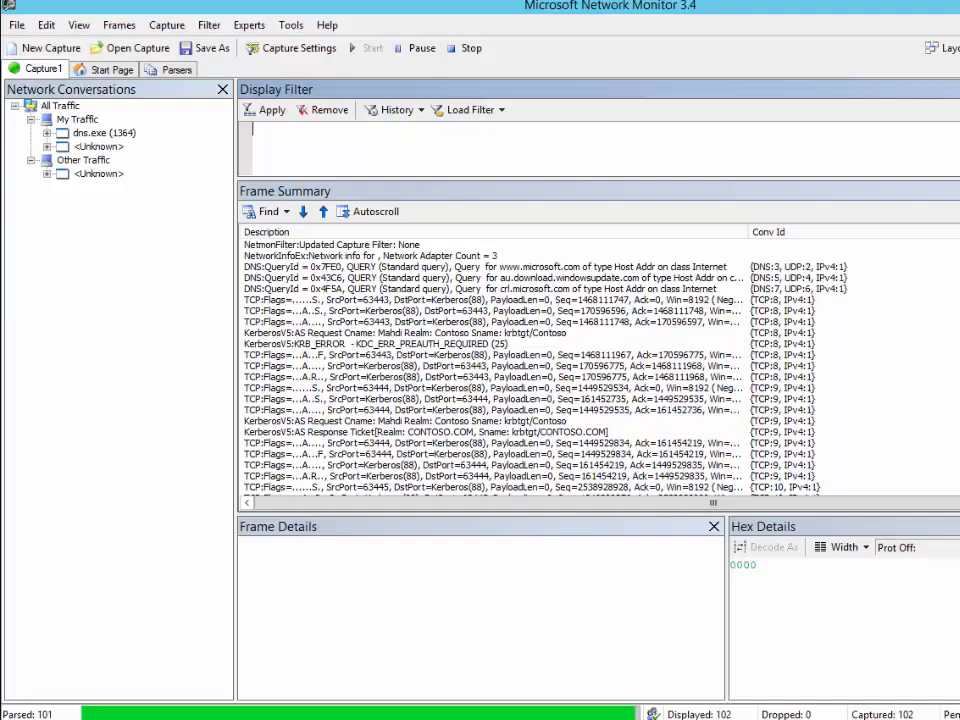
click(466, 48)
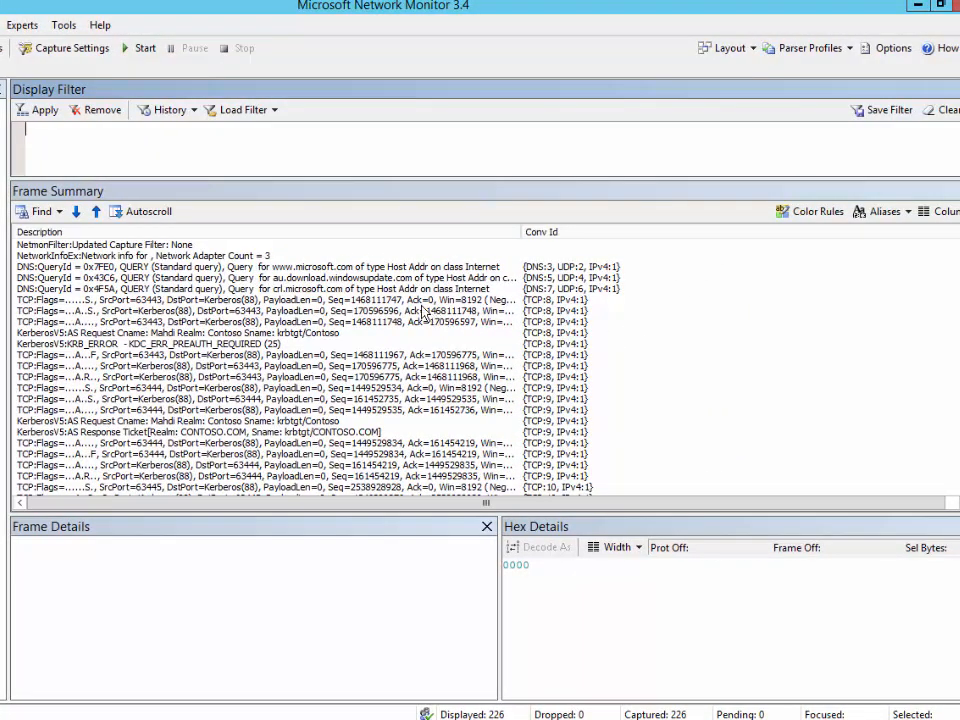
click(942, 213)
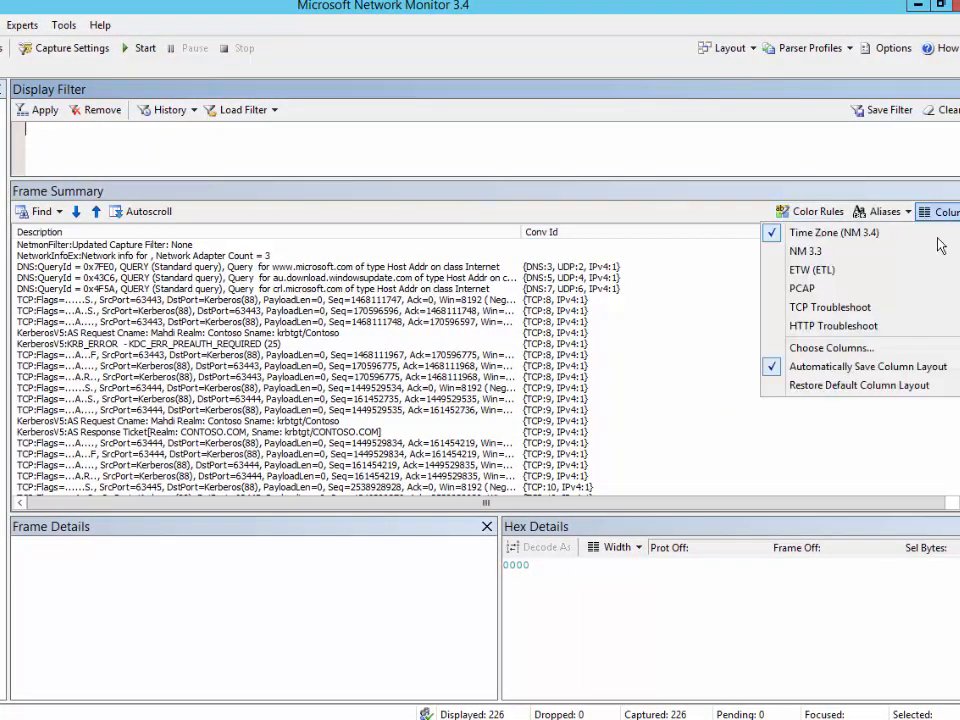
click(842, 252)
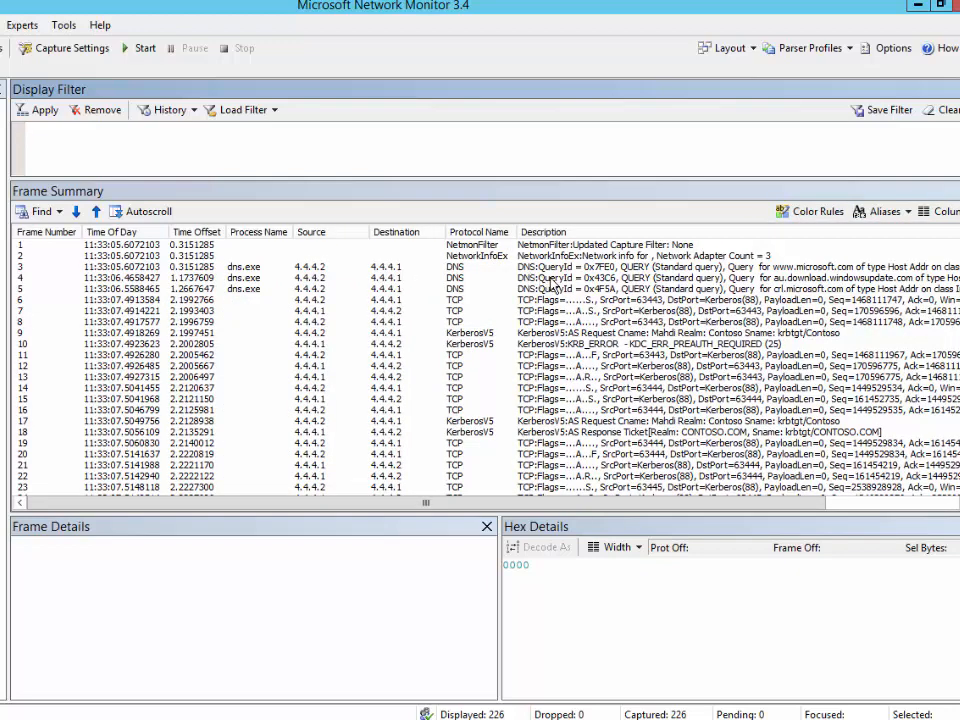
click(552, 278)
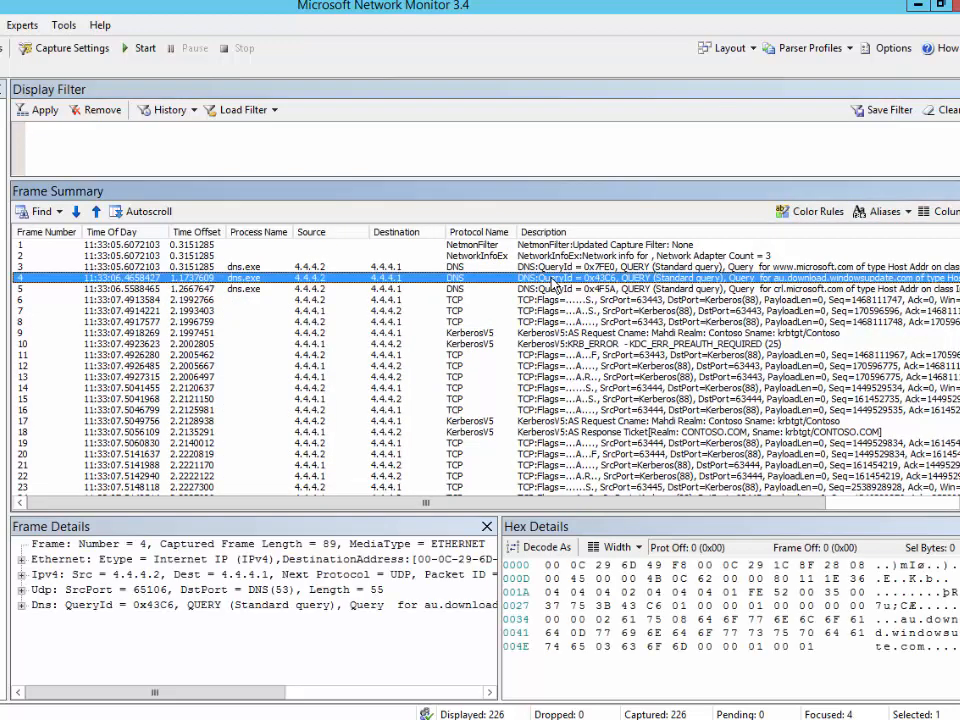
click(482, 333)
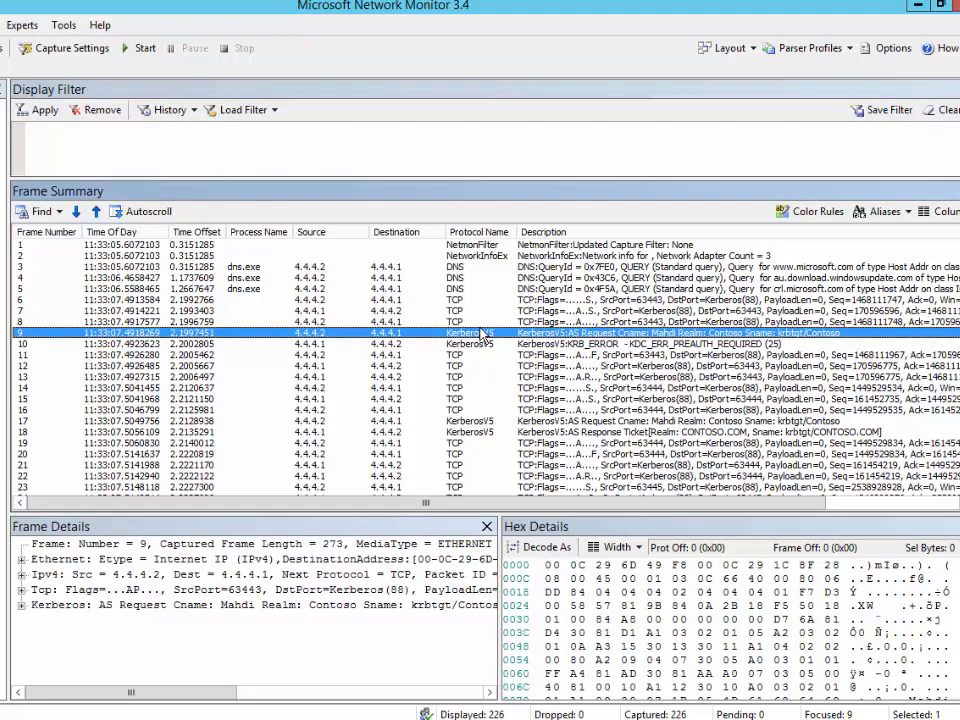
scroll(482, 335, down, 20)
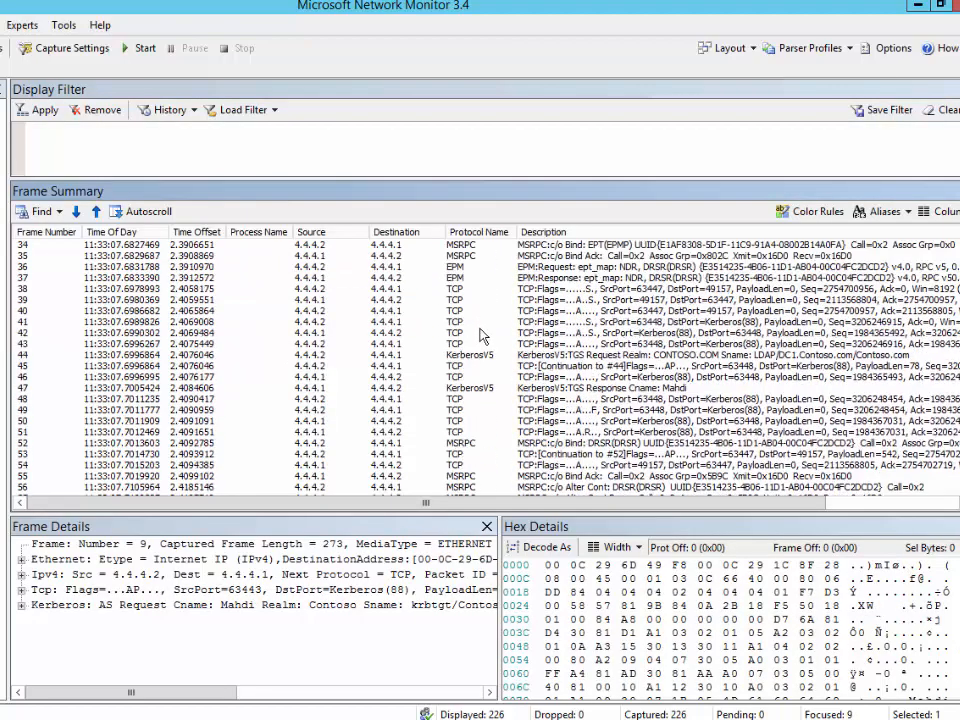
scroll(482, 330, down, 20)
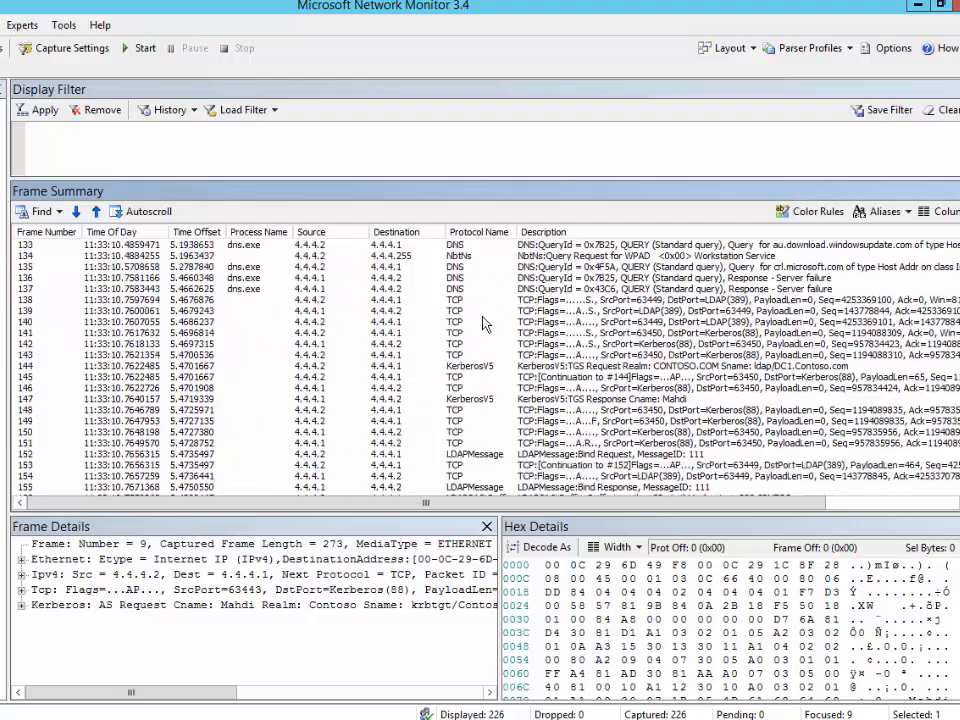
scroll(485, 318, down, 16)
scroll(693, 272, up, 20)
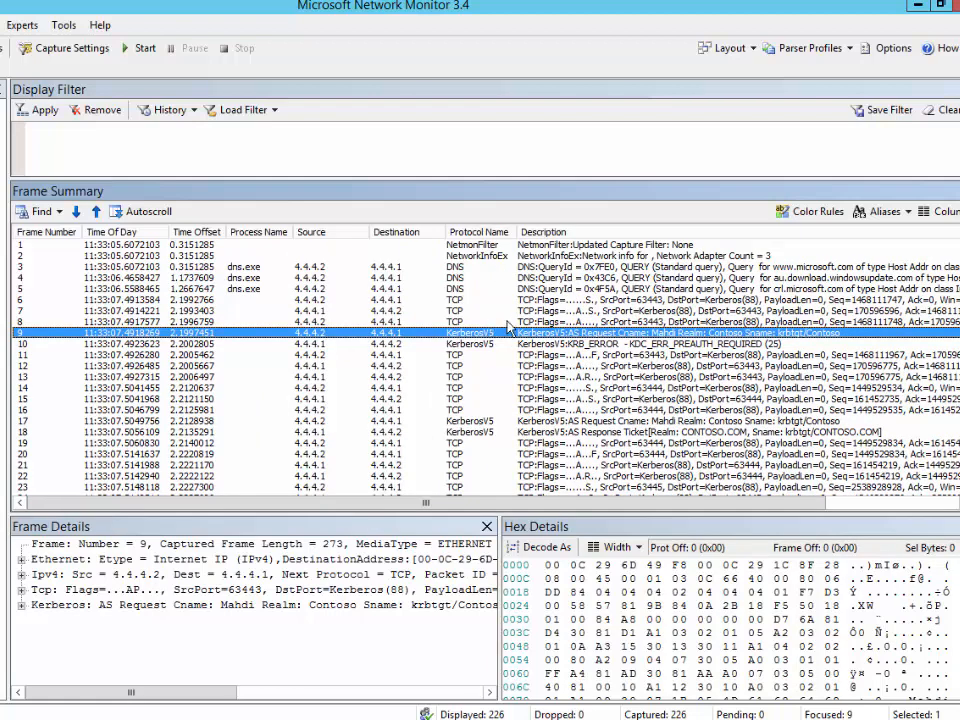
click(477, 357)
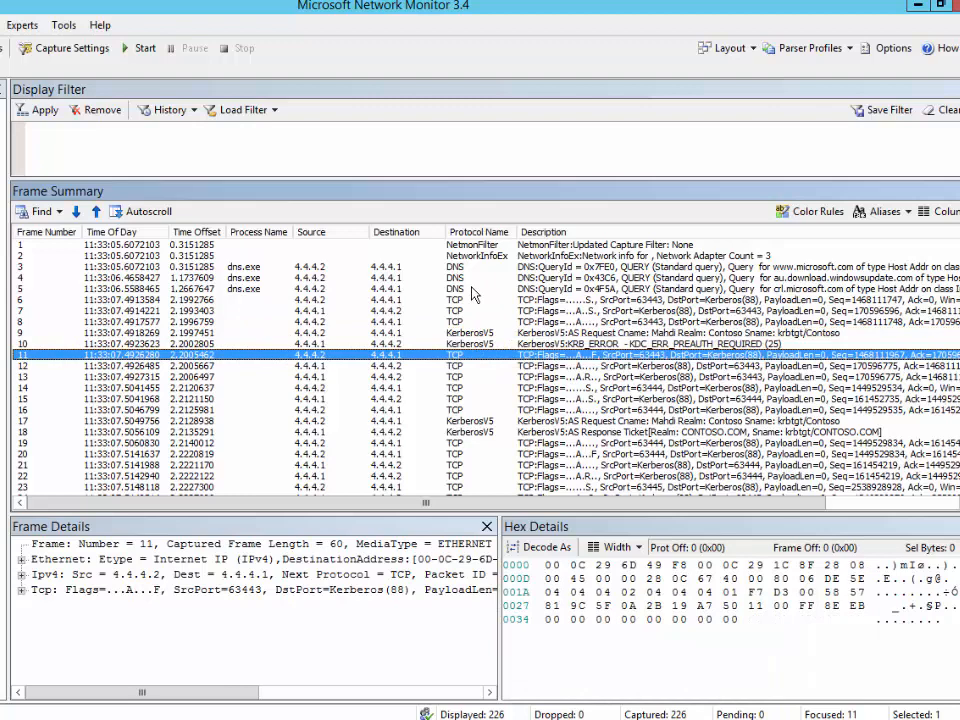
click(61, 142)
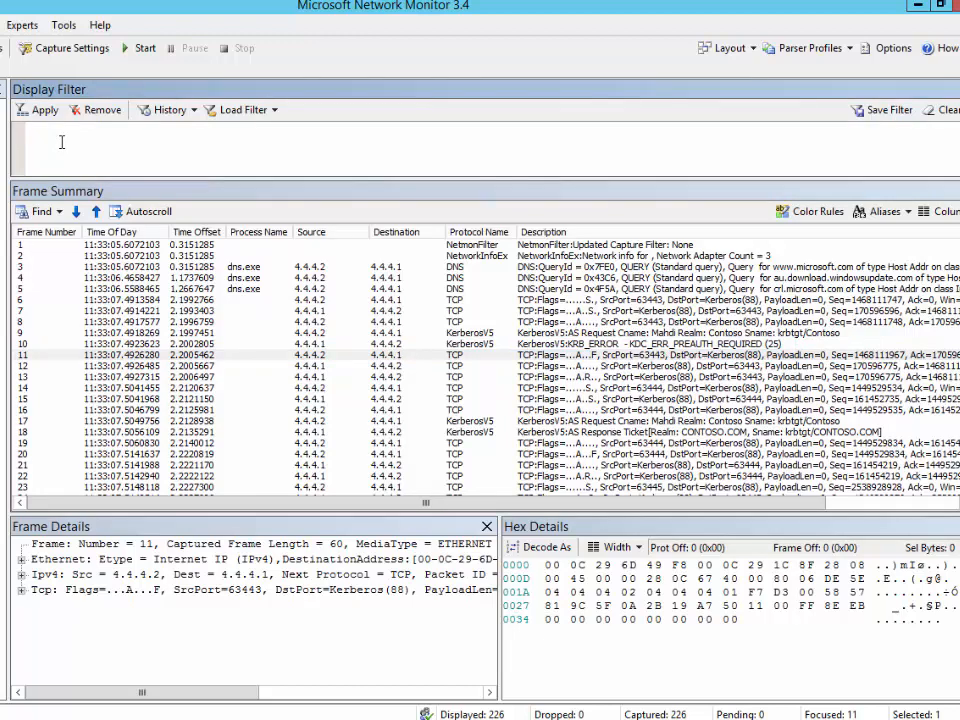
Apply a Kerberosv5 display filter, leaving 14 frames, and inspect the first AS frames
text(Kerberosv5)
click(40, 110)
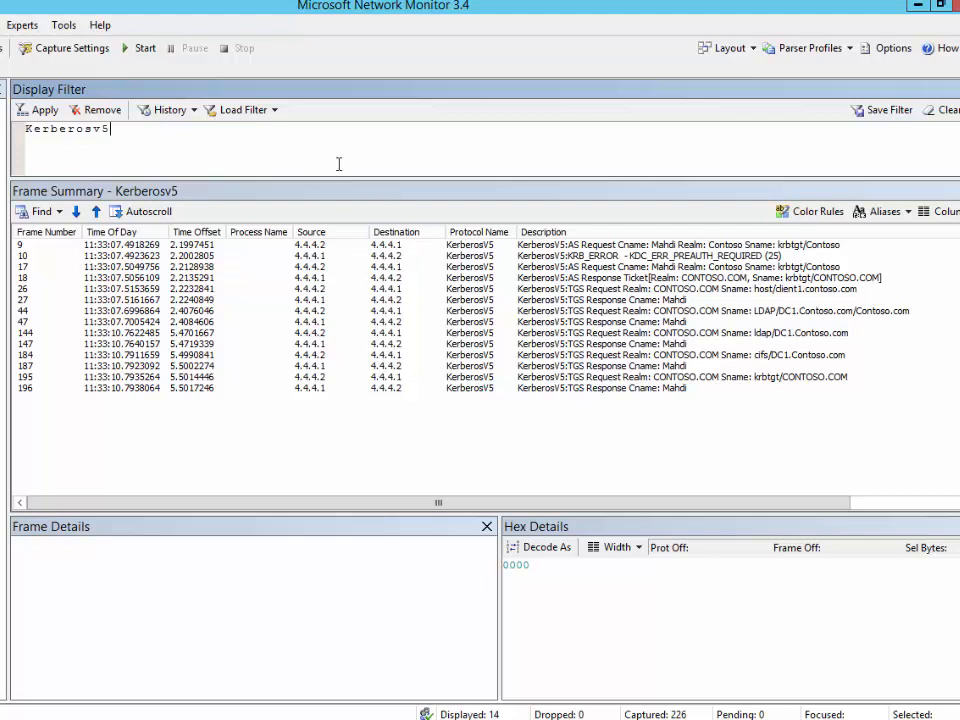
click(486, 256)
click(503, 289)
click(506, 321)
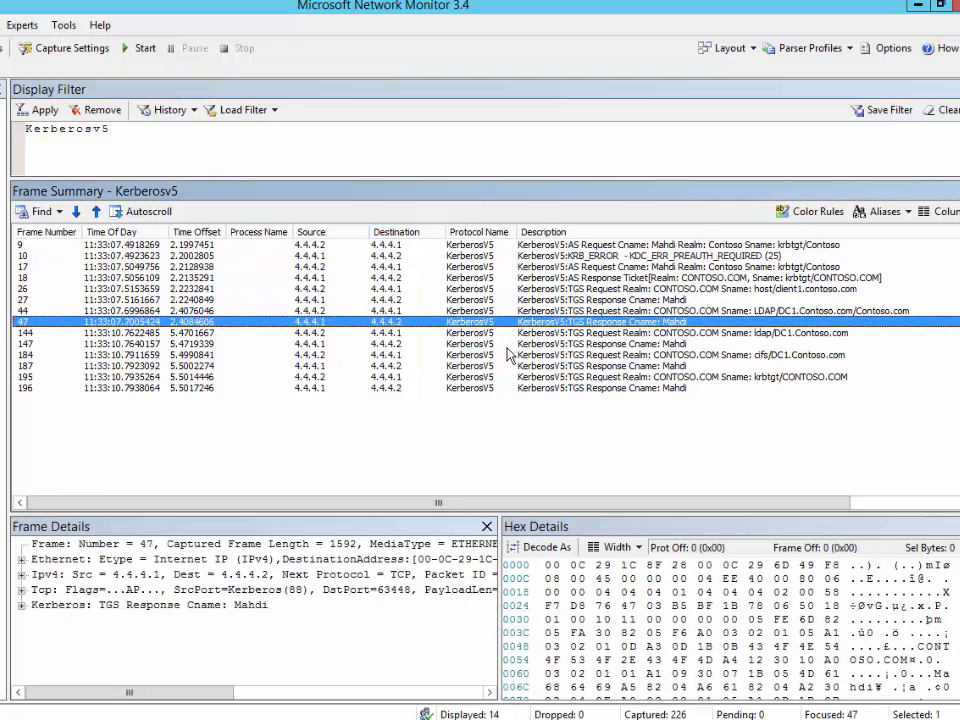
Inspect the later TGS Request and Response frames, including frame 187
click(508, 345)
click(480, 389)
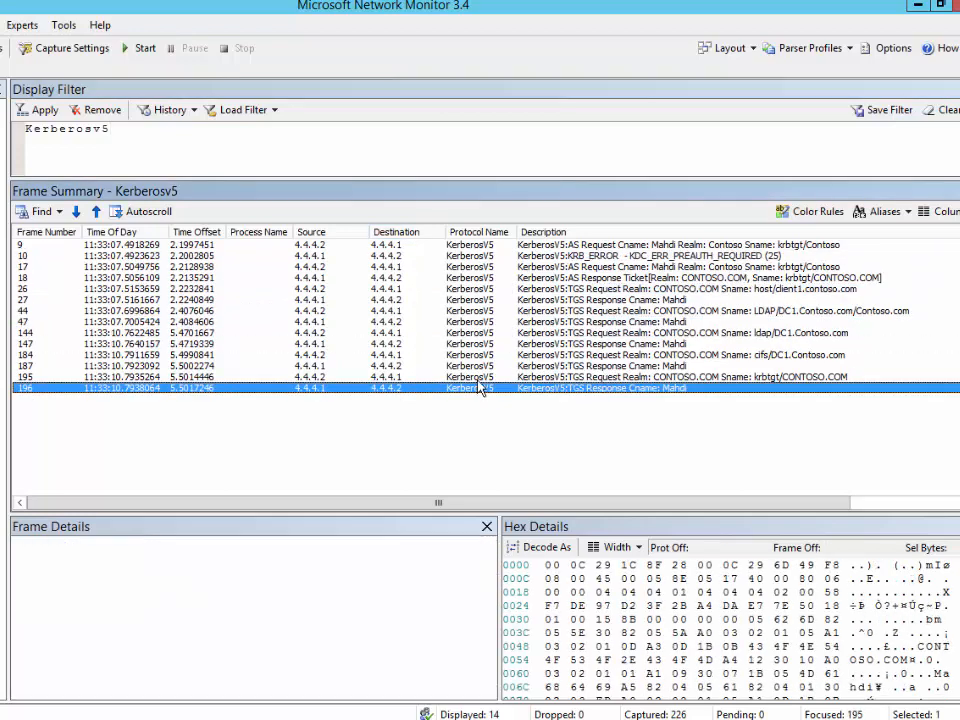
click(479, 379)
click(489, 365)
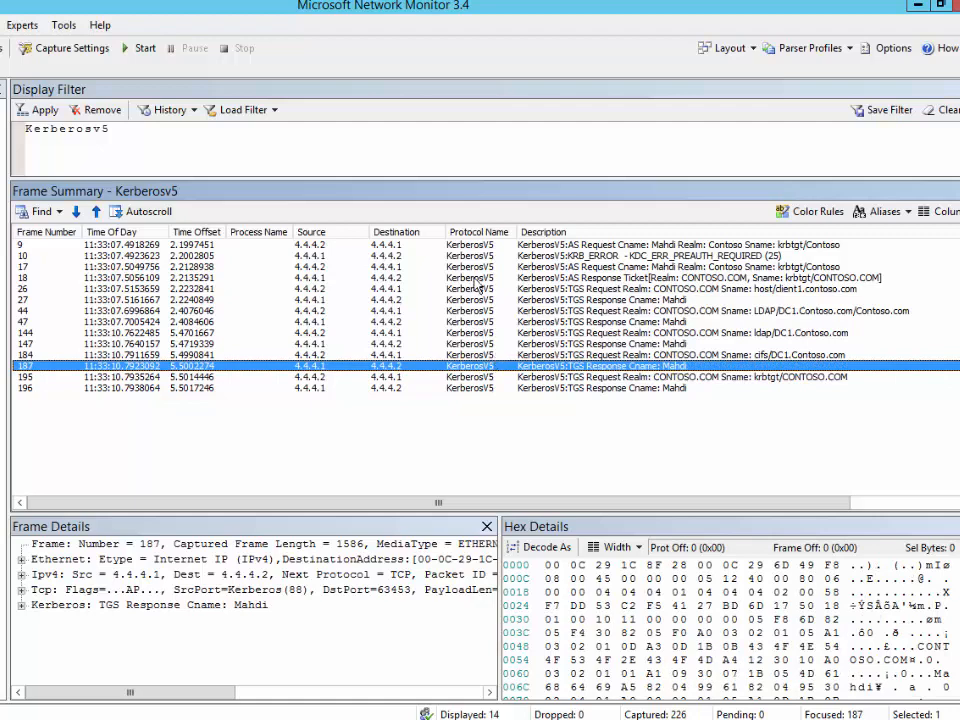
click(120, 143)
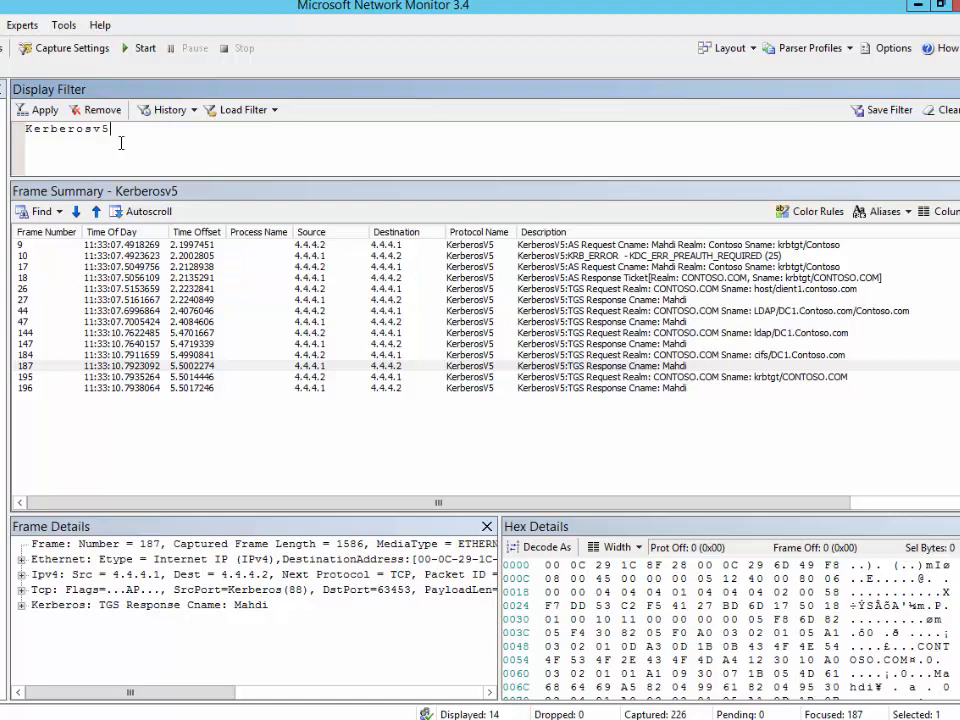
Extend the filter with && Description.contains("AS Request") and apply it, leaving frames 9 and 17
text(&& Descriptio)
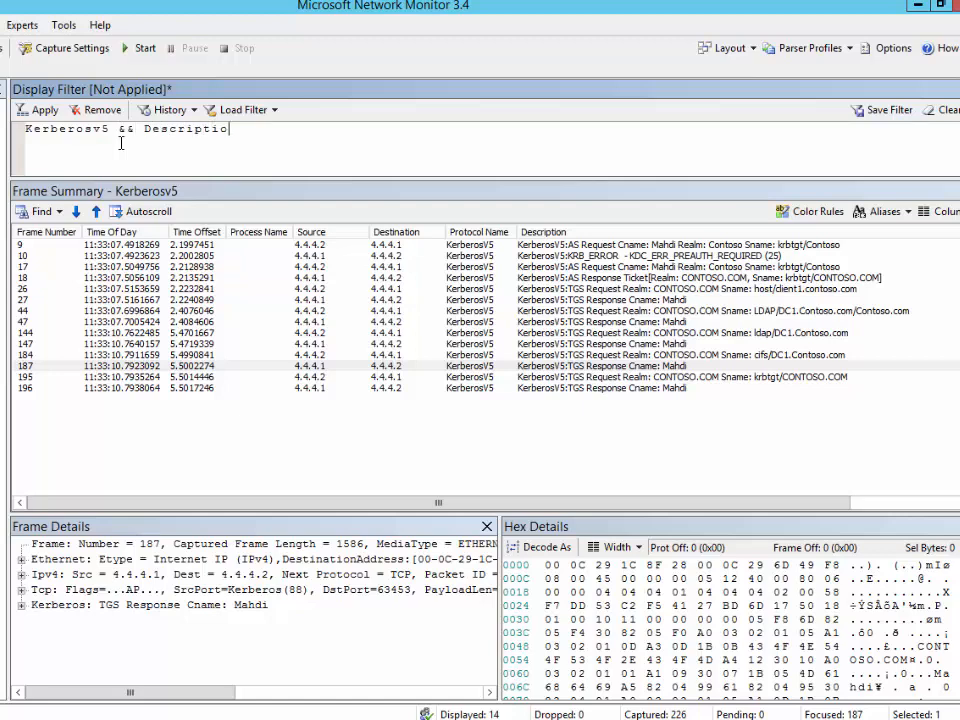
text(n.contains()
key(BackSpace)
key(BackSpace)
text(("AS Req)
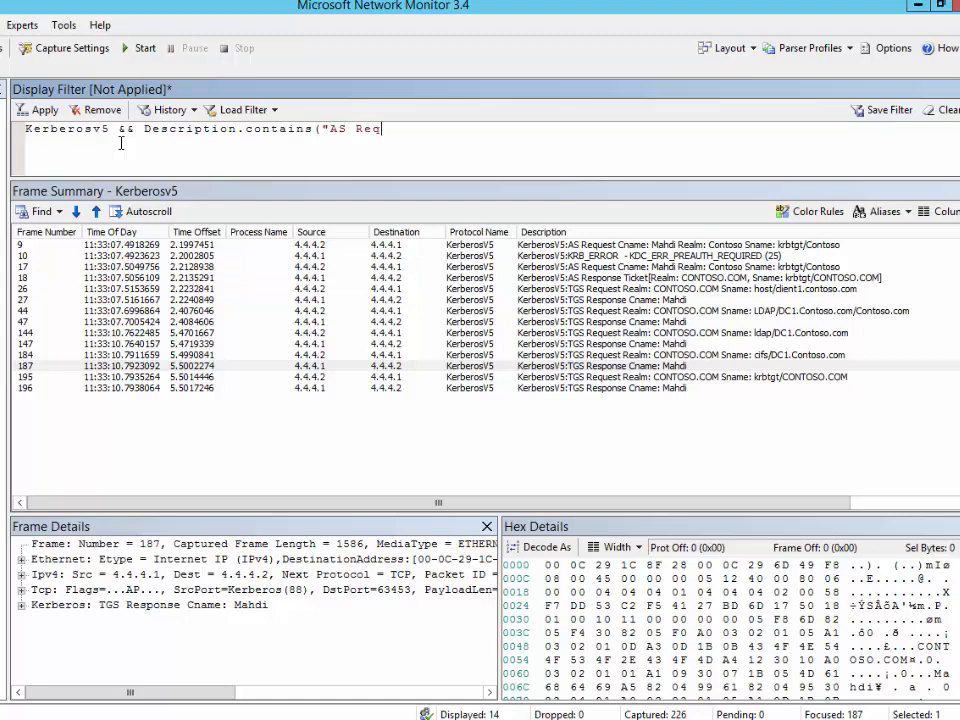
text(uest")
click(43, 111)
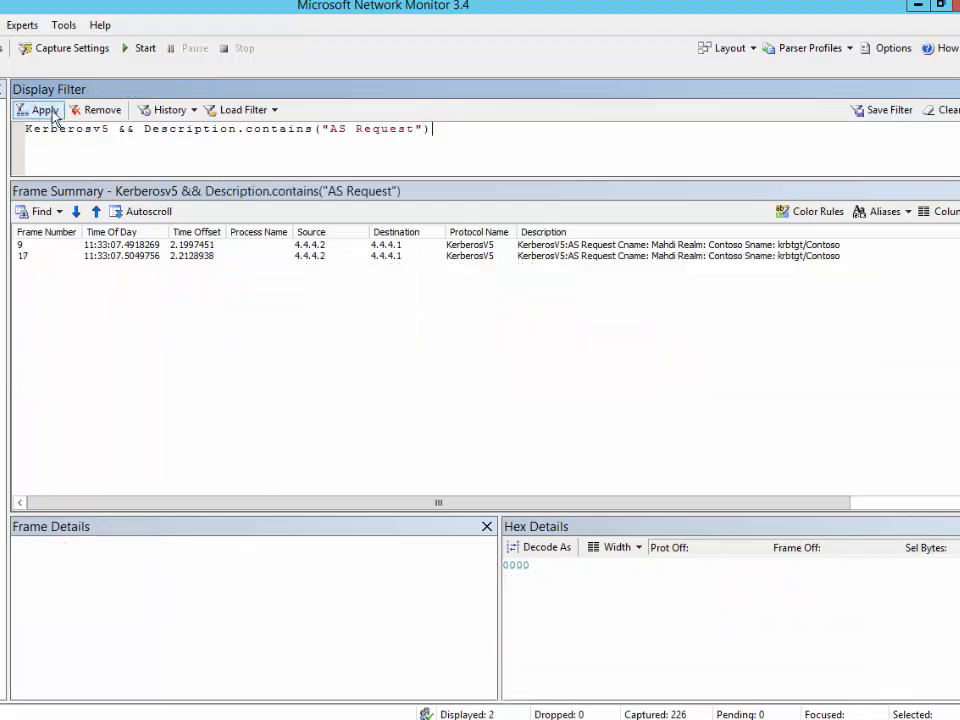
Inspect AS Request frame 17, then start a fresh empty capture with Ctrl+N
click(587, 258)
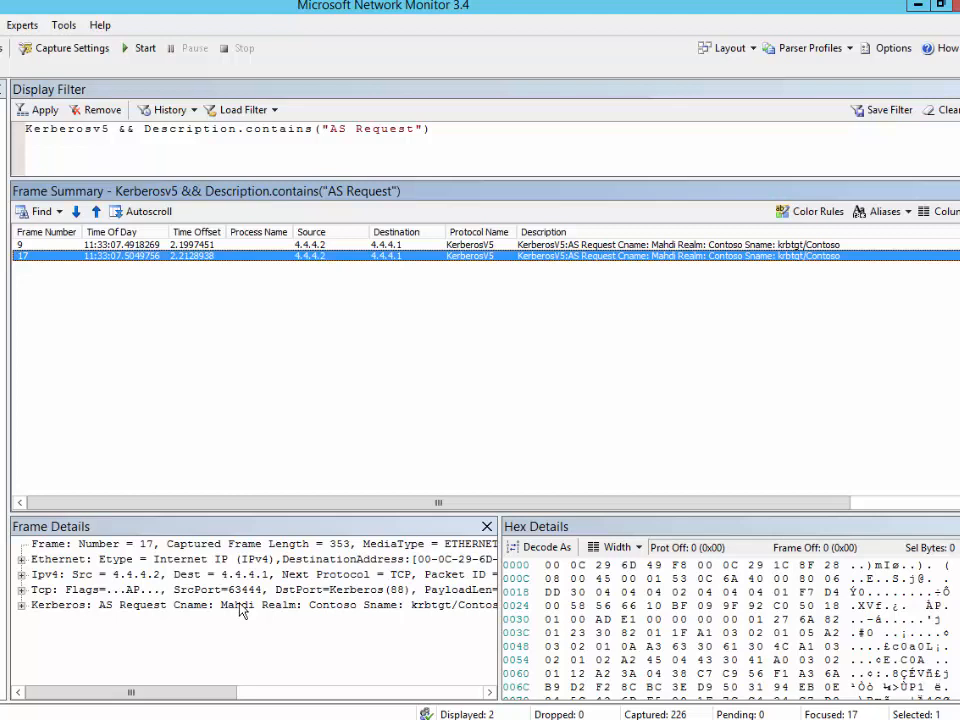
click(456, 135)
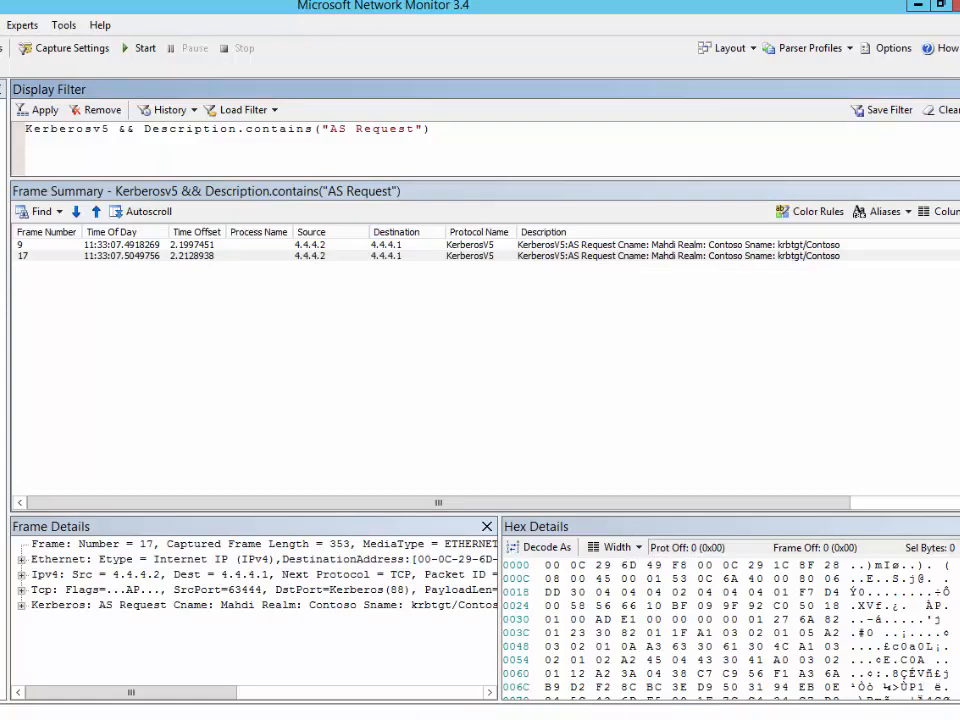
key(ctrl+n)
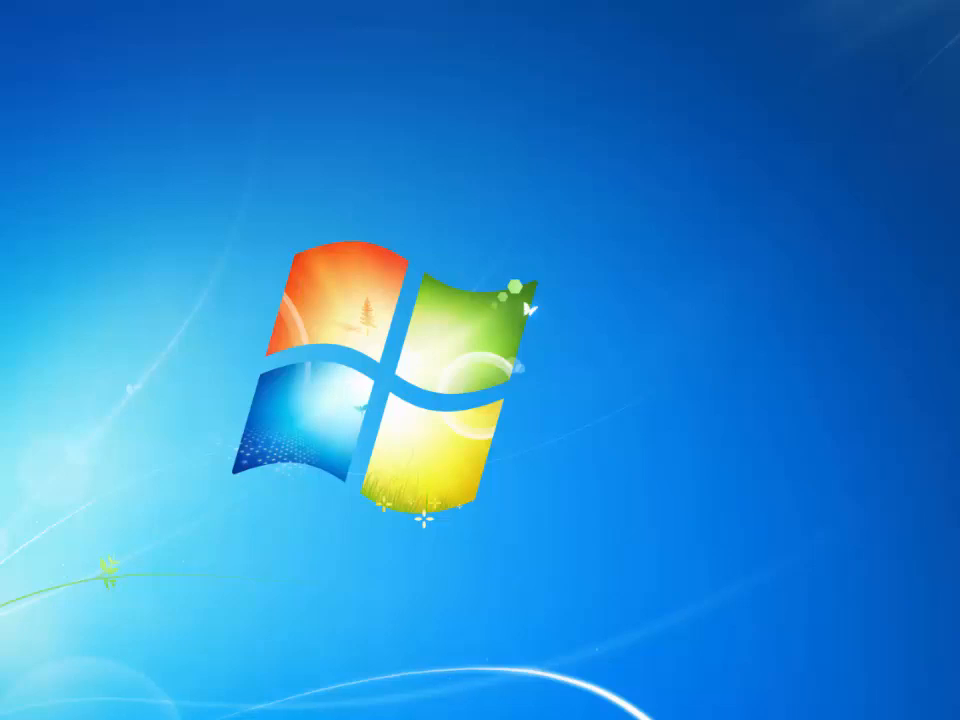
Log off the Windows 7 user and bring up the Ctrl+Alt+Del logon prompt
key(super)
click(285, 706)
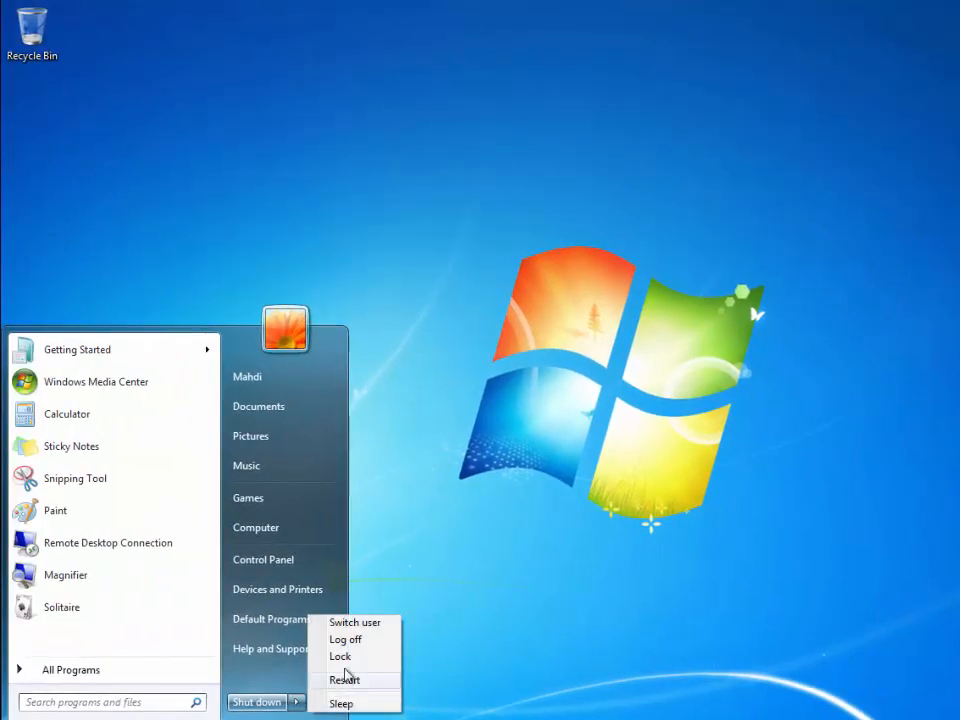
click(356, 643)
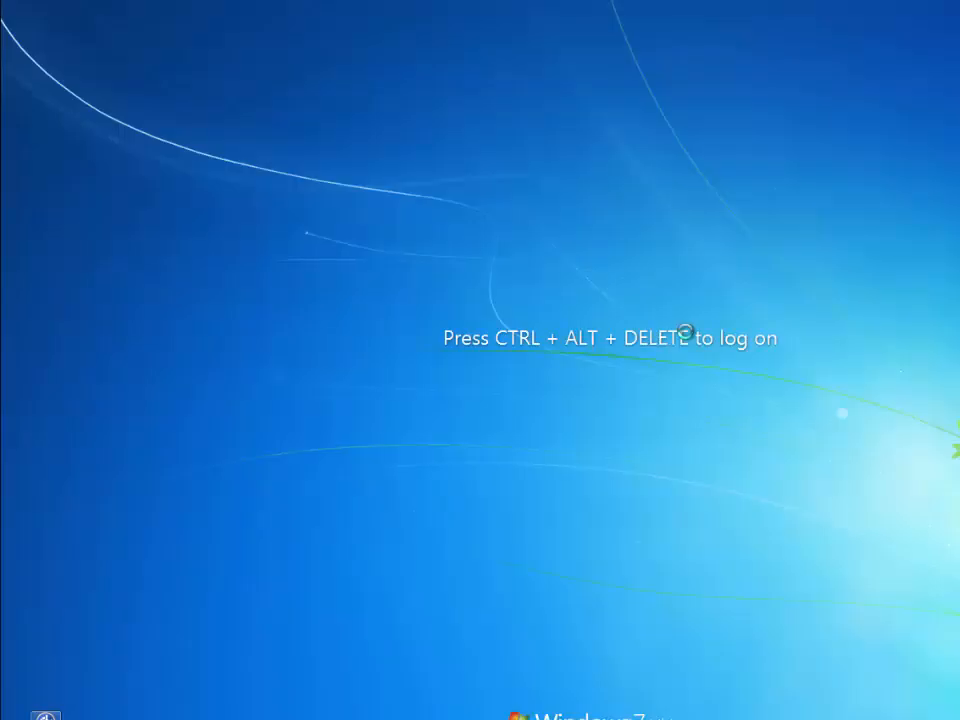
key(ctrl+alt+Delete)
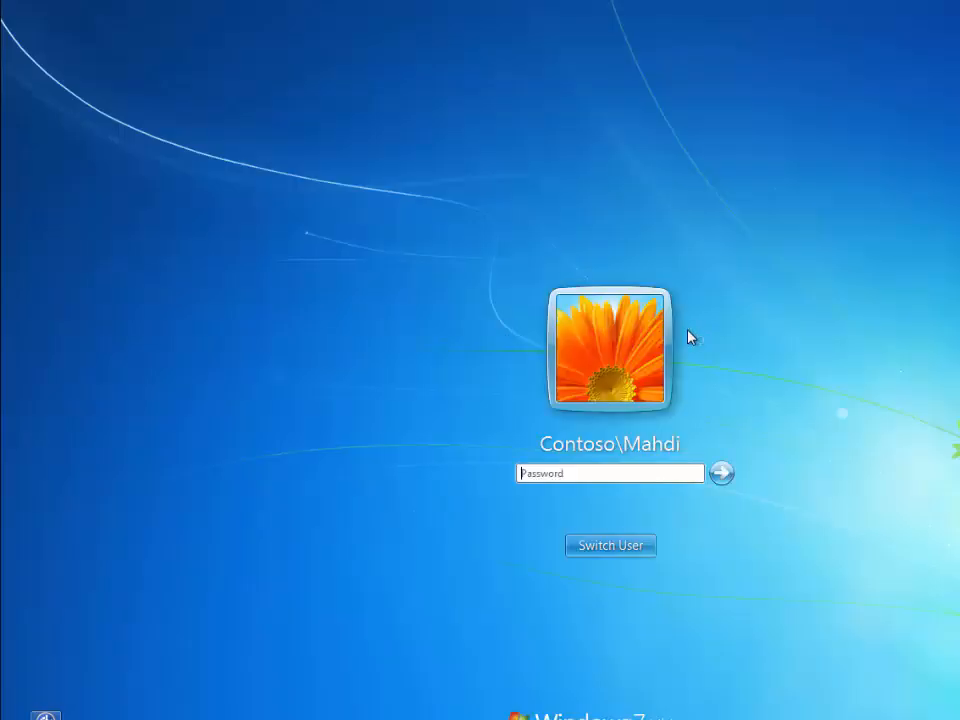
Sign in as Other User with the UPN-format name and password while Network Monitor captures
click(611, 544)
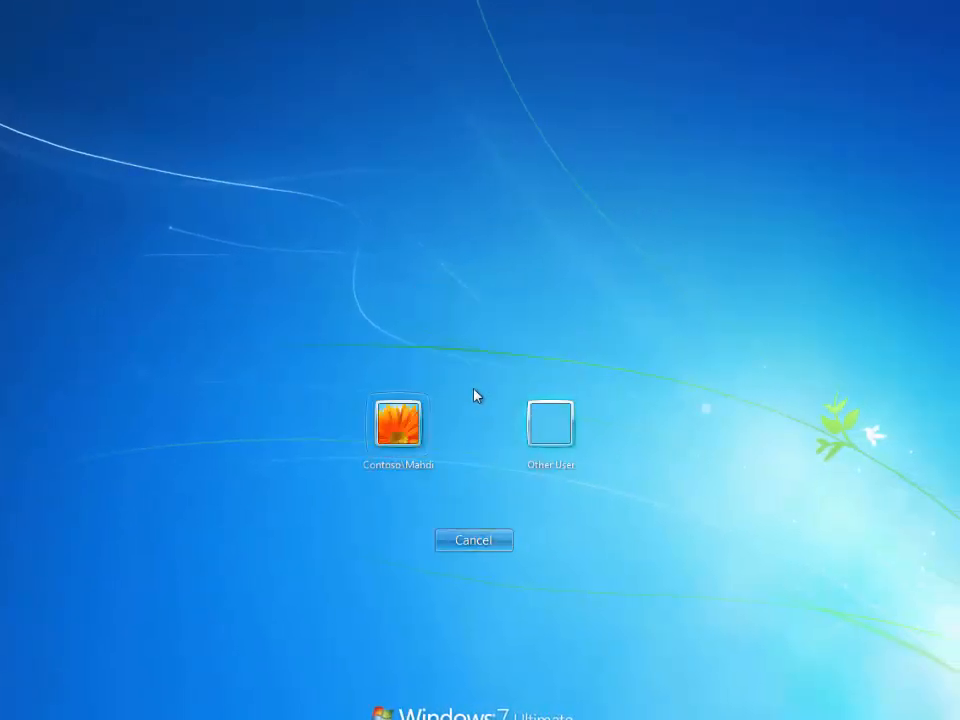
click(536, 427)
click(407, 414)
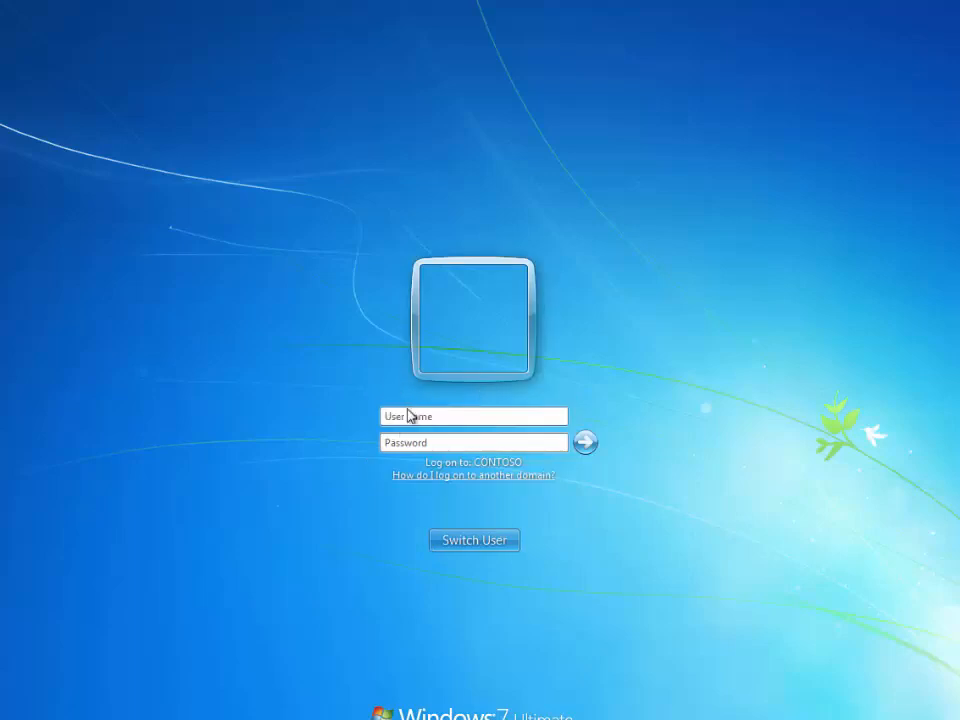
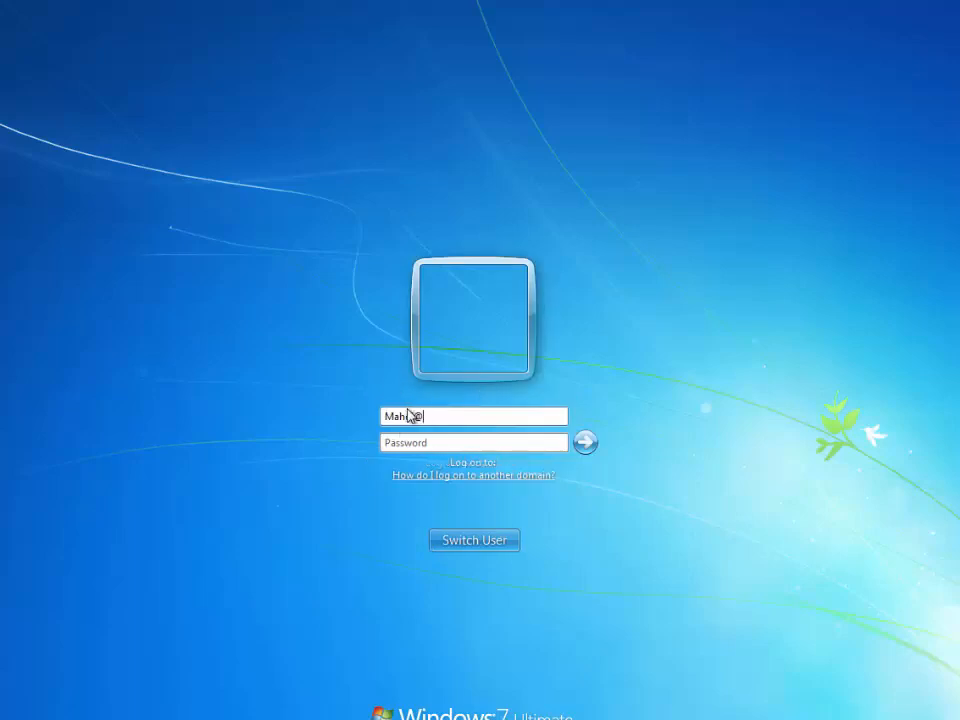
key(Tab)
text(password)
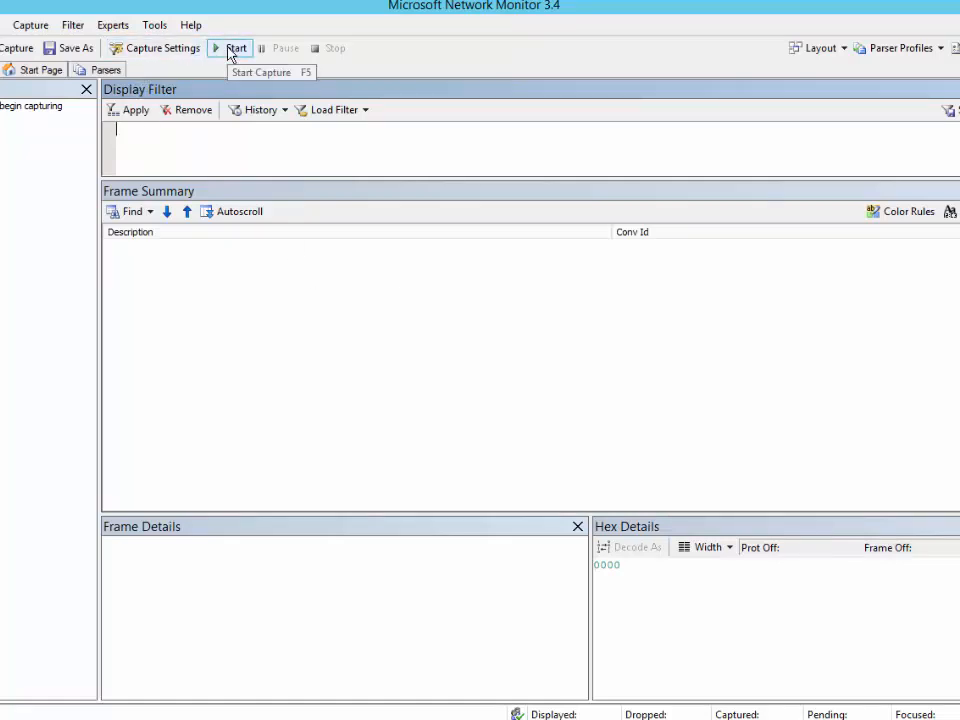
click(232, 49)
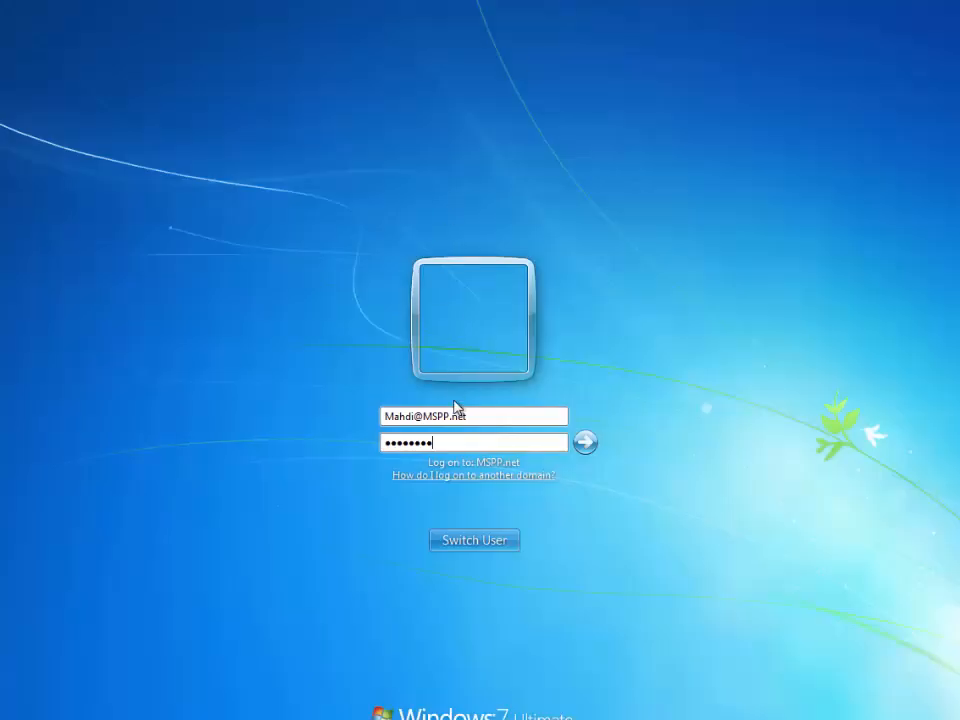
key(Return)
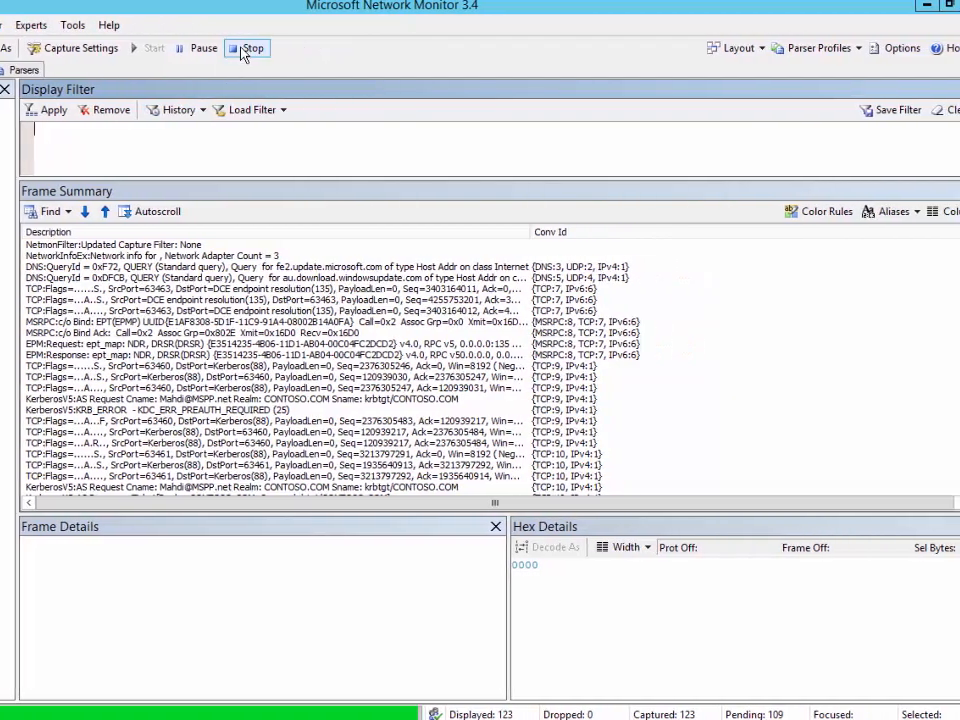
Stop the capture at 247 frames and switch to the NM 3.3 column layout
click(240, 49)
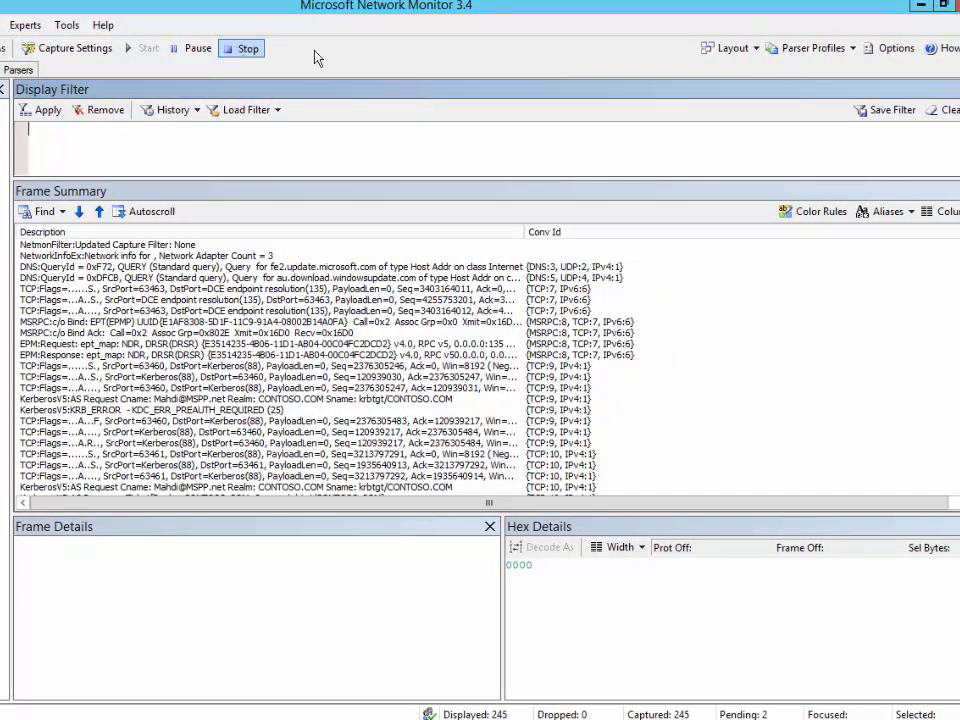
click(940, 211)
click(835, 253)
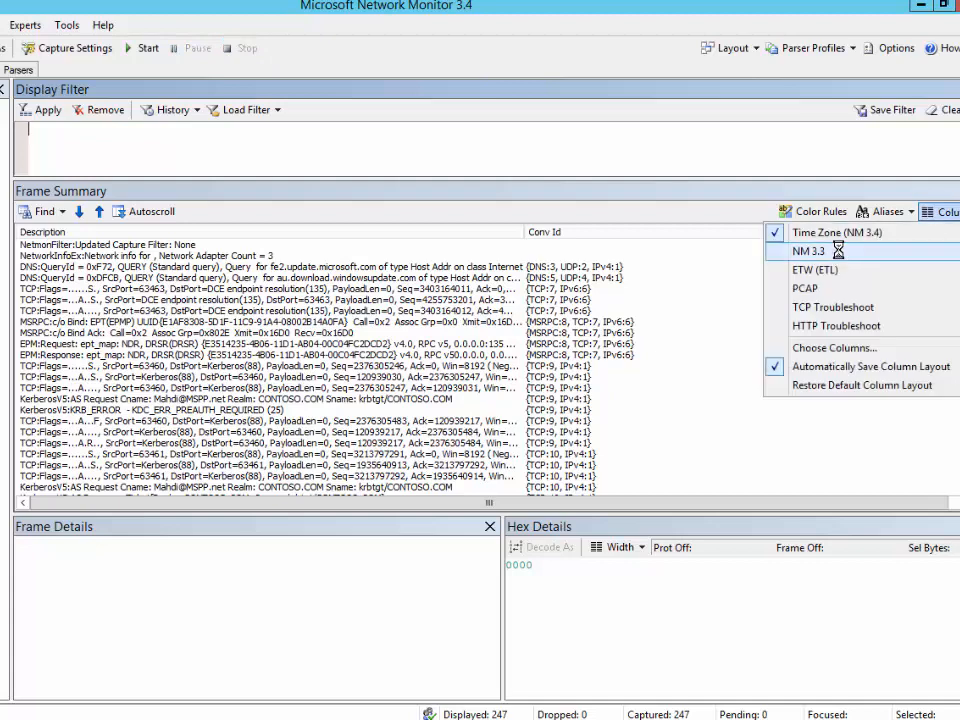
Inspect frame 6 and enter KerberosV5 in the Display Filter box
click(516, 300)
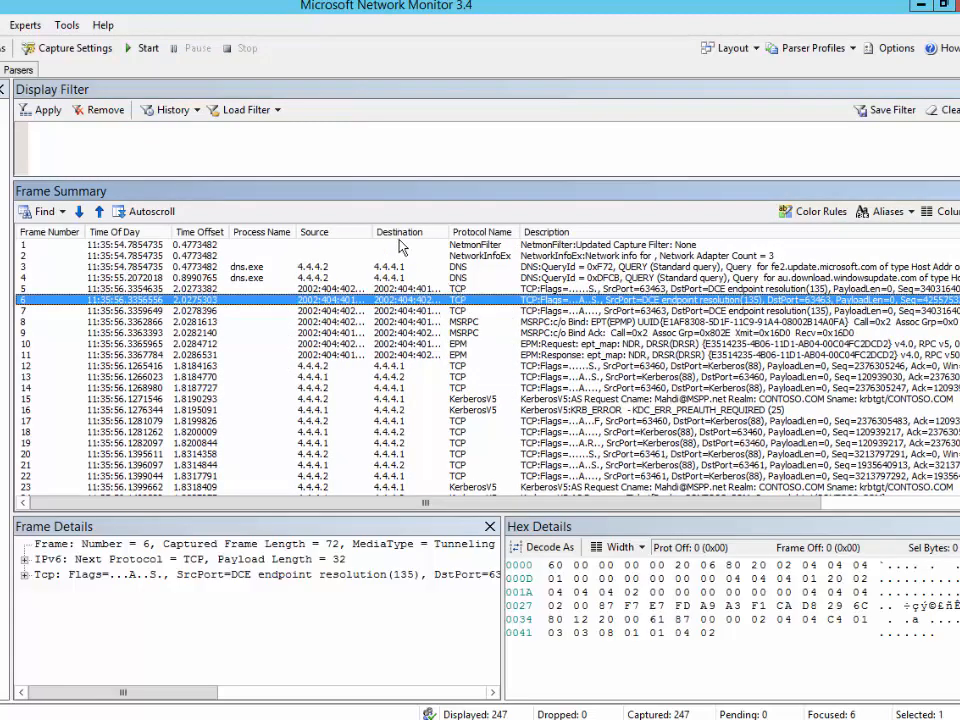
click(131, 138)
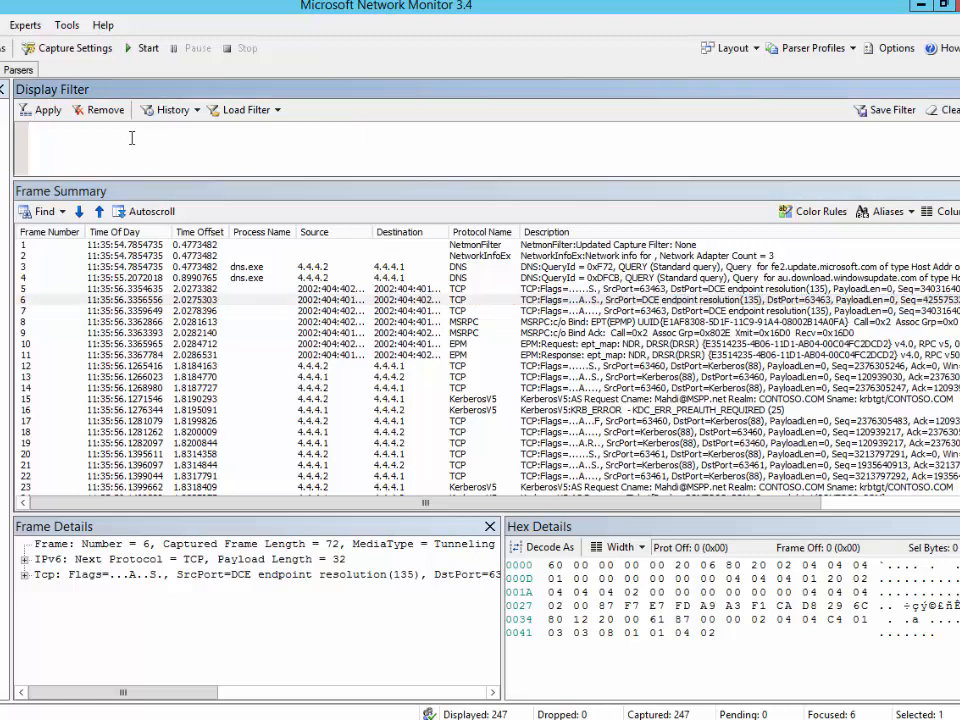
text(KerberosV5)
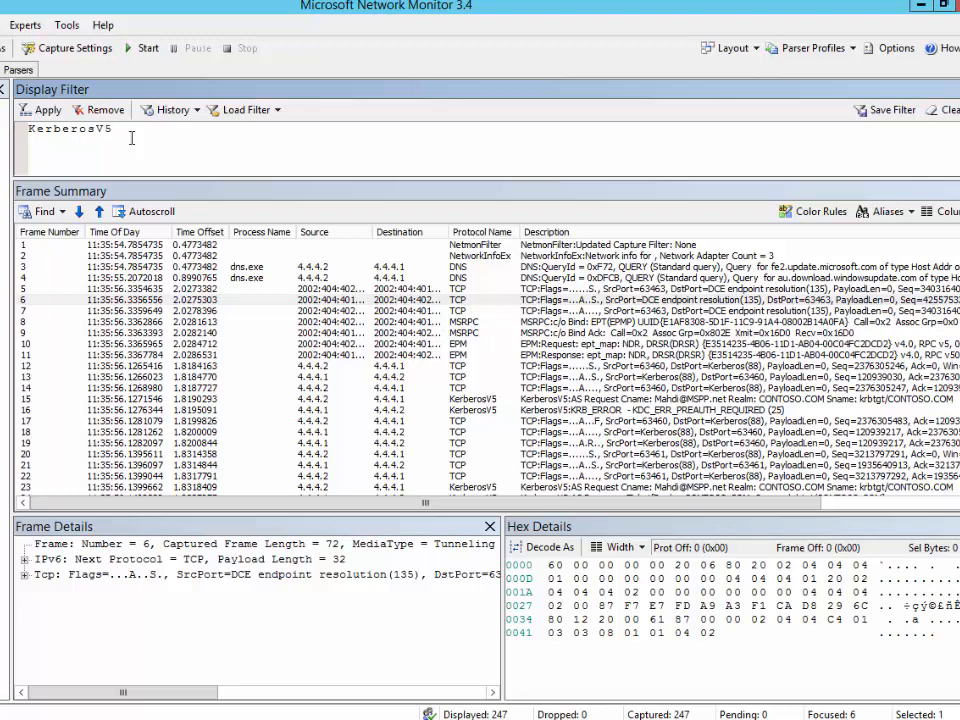
Apply KerberosV5 plus && Description.contains("AS Request"), showing only frames 15 and 23
click(47, 110)
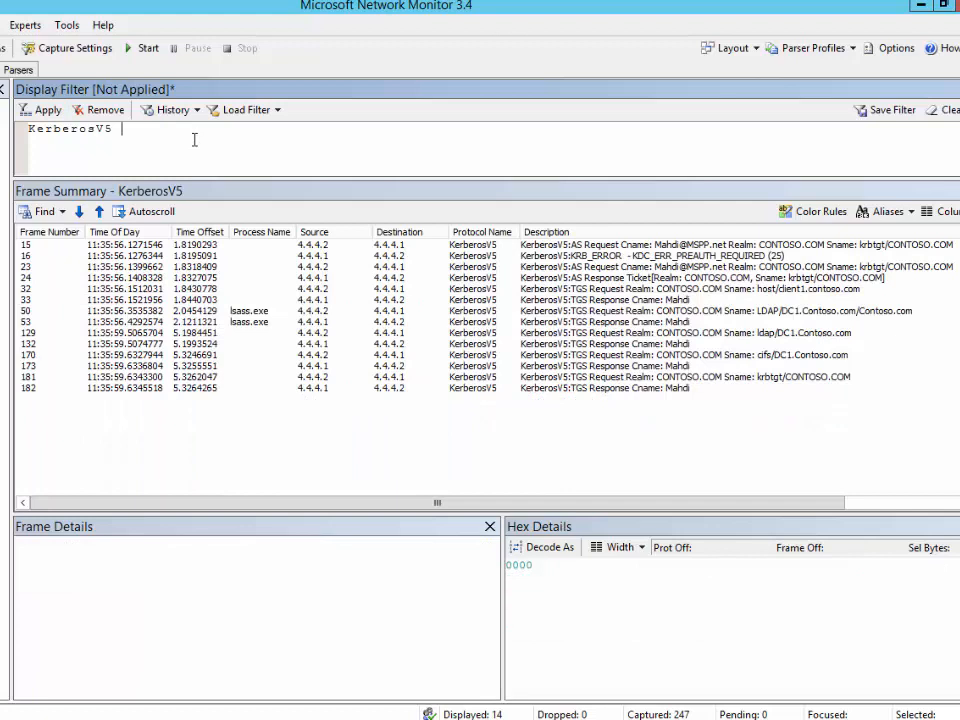
text(&& Description.contains(")
key(BackSpace)
key(BackSpace)
text(("AS)
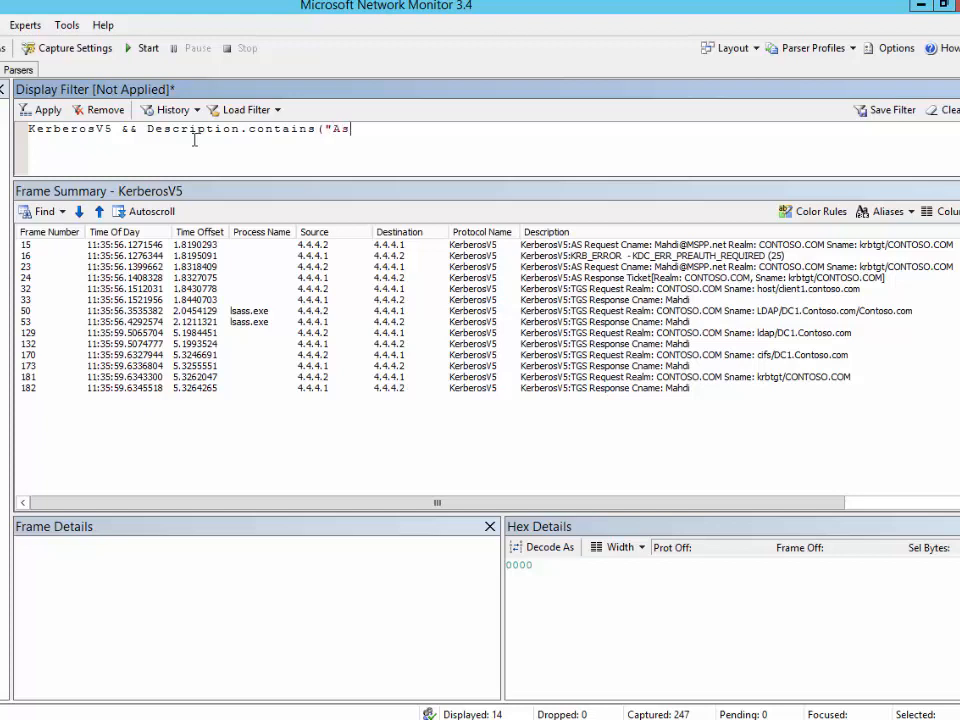
text( Request"))
click(44, 112)
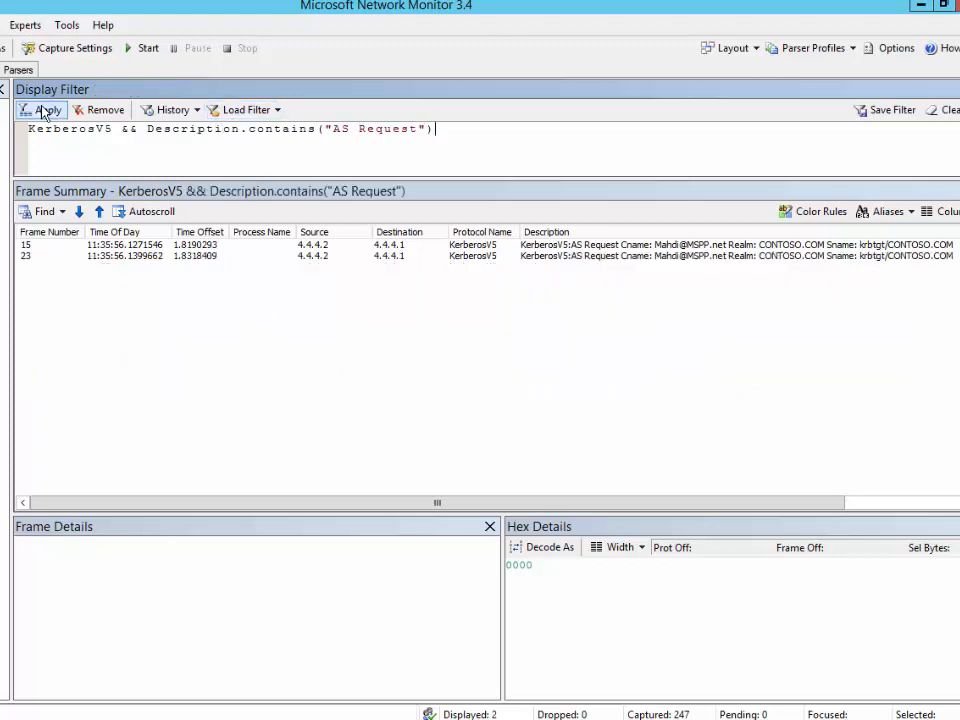
click(586, 250)
Select frame 23, the second AS Request, to show its frame and hex details
click(581, 257)
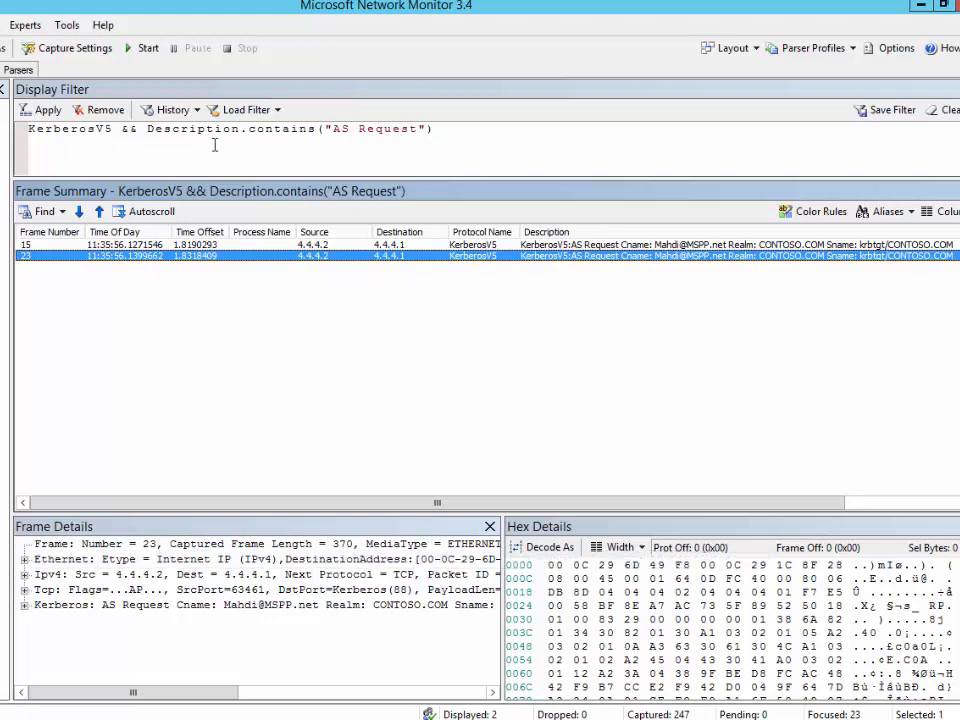
Apply the filter KerberosV5 && Description.contains("@") and reselect frame 23
click(450, 130)
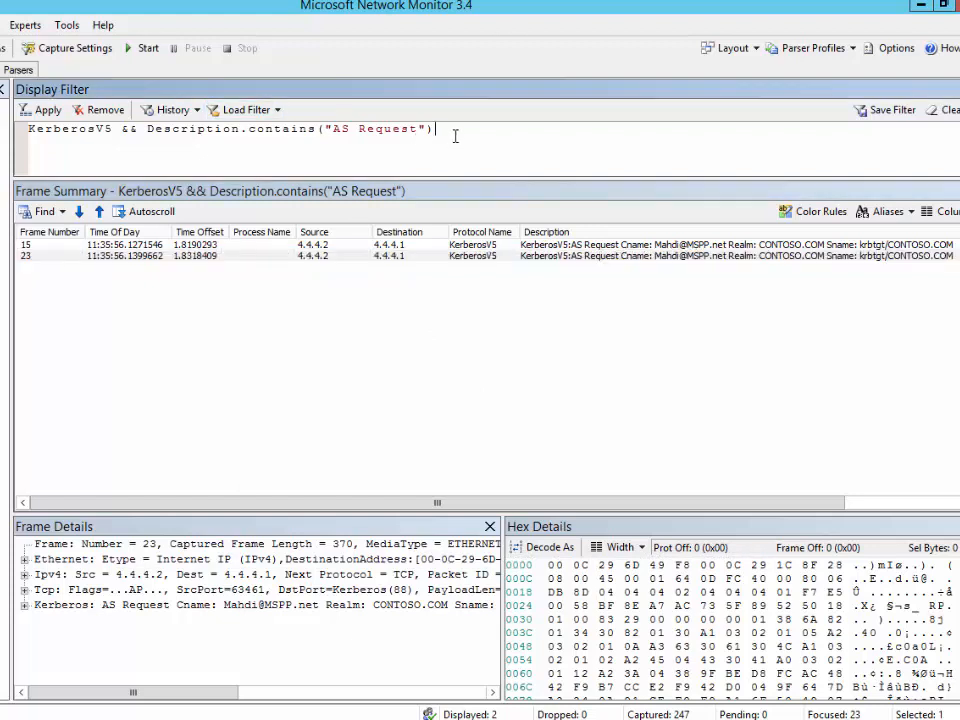
drag(434, 130, 148, 132)
text(?)
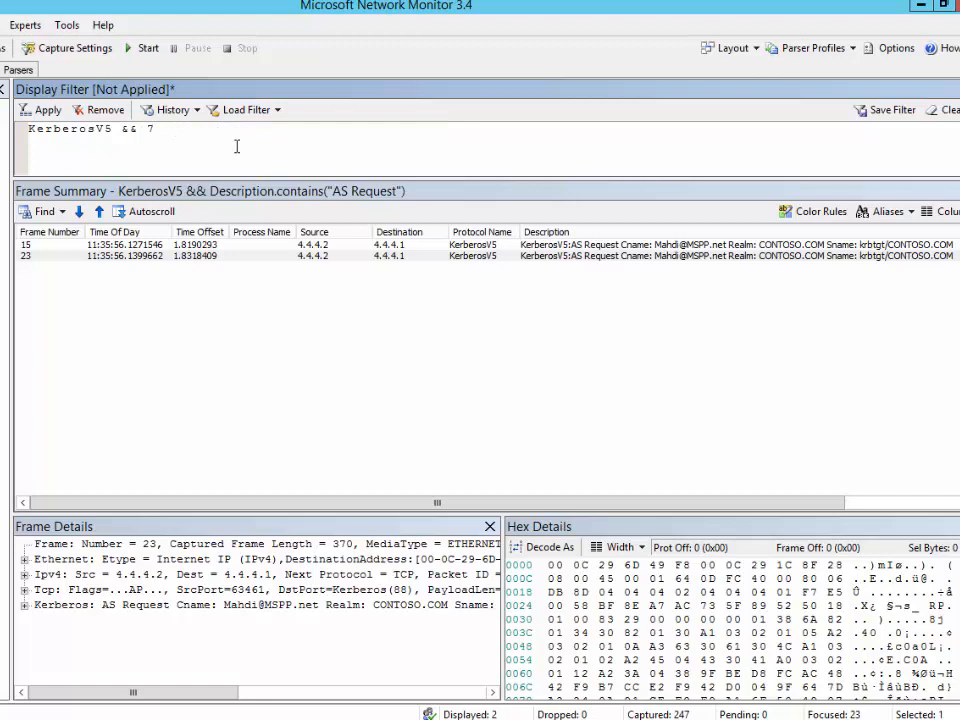
key(BackSpace)
text(Description.contains("@)
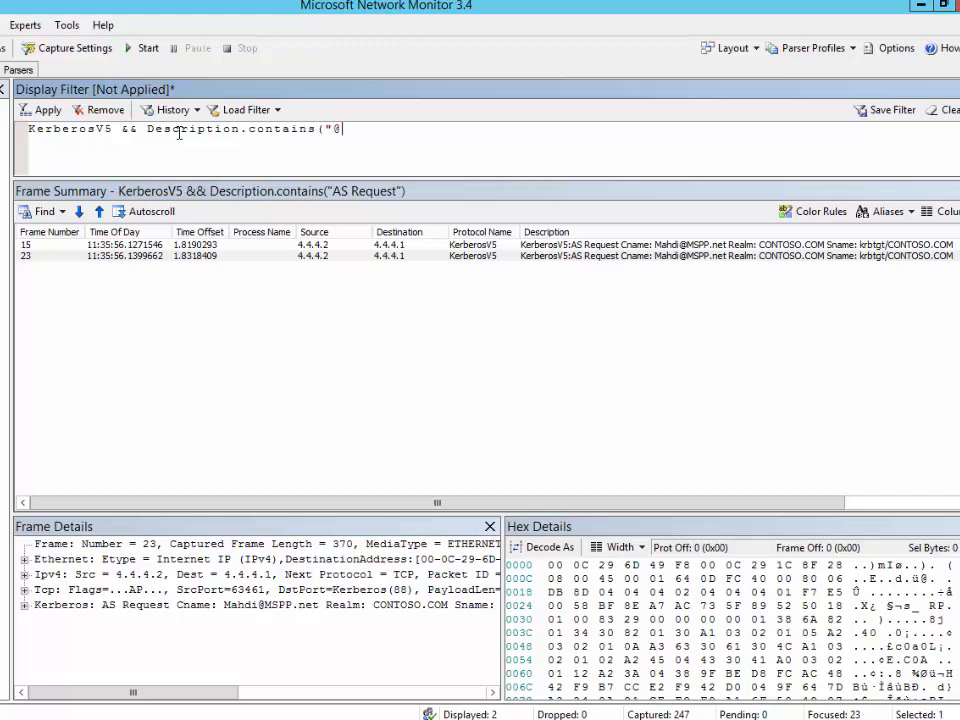
text("))
click(33, 113)
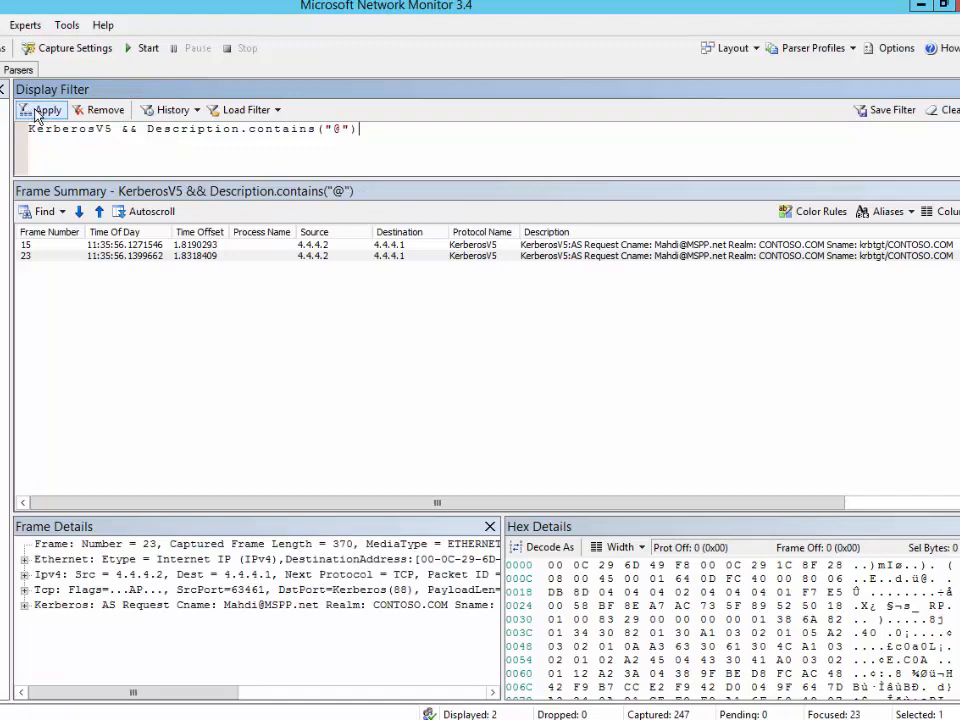
click(618, 257)
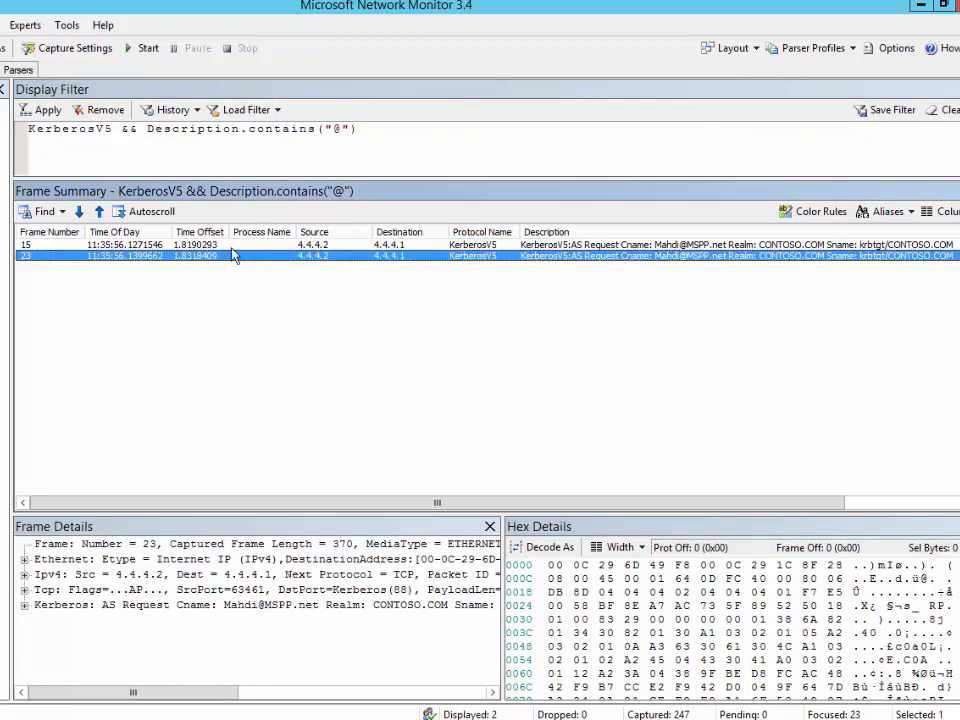
Remove the Frame Number, Time Of Day and Time Offset columns from the frame list
click(940, 211)
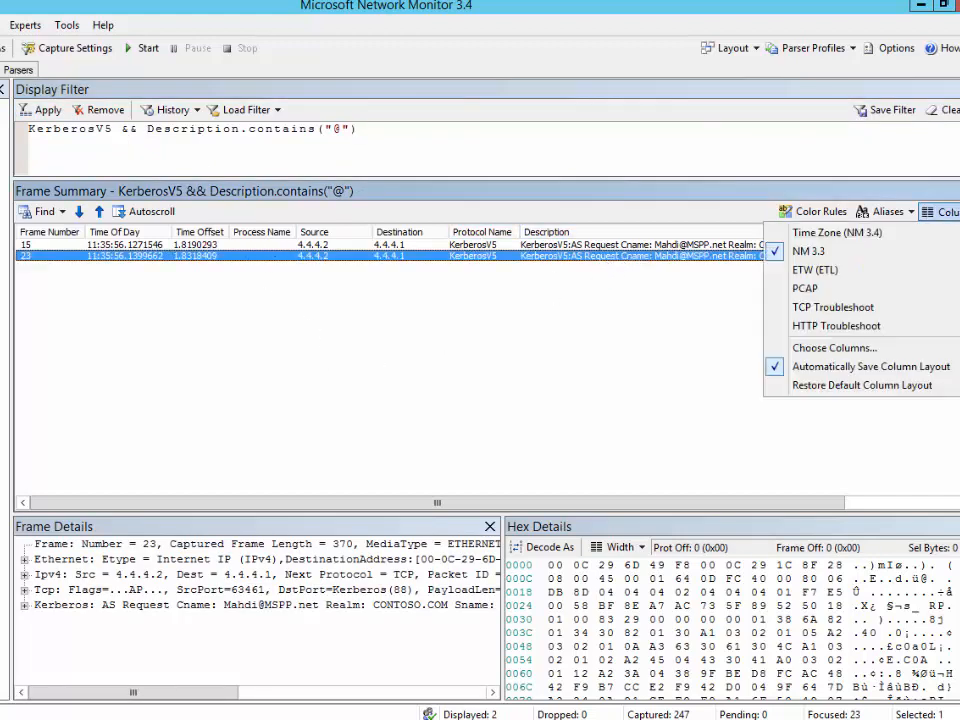
click(100, 262)
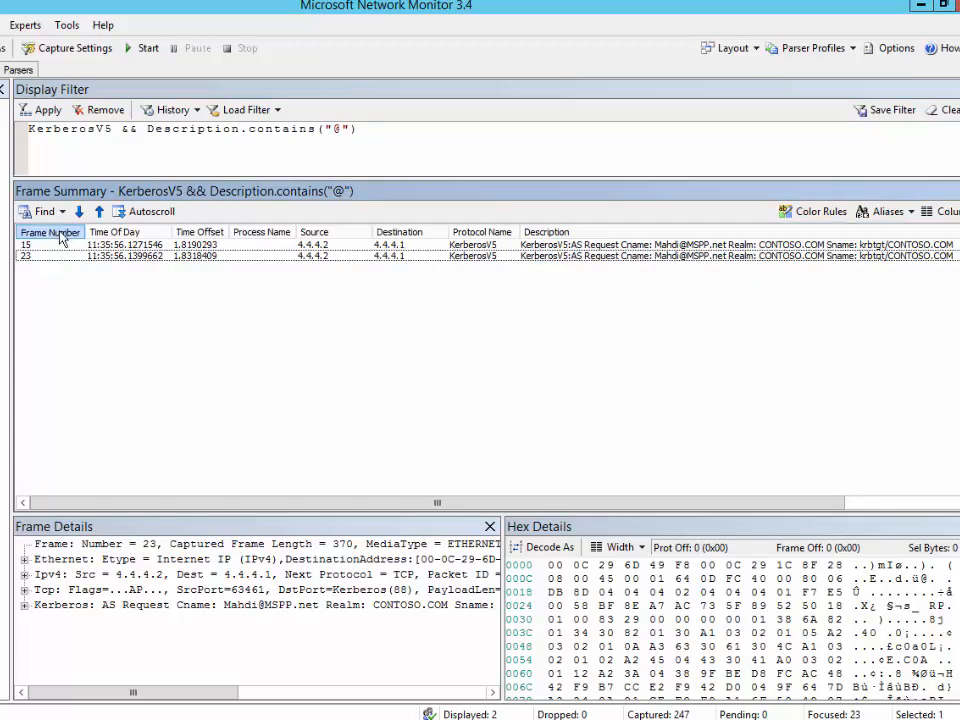
right_click(60, 232)
click(148, 243)
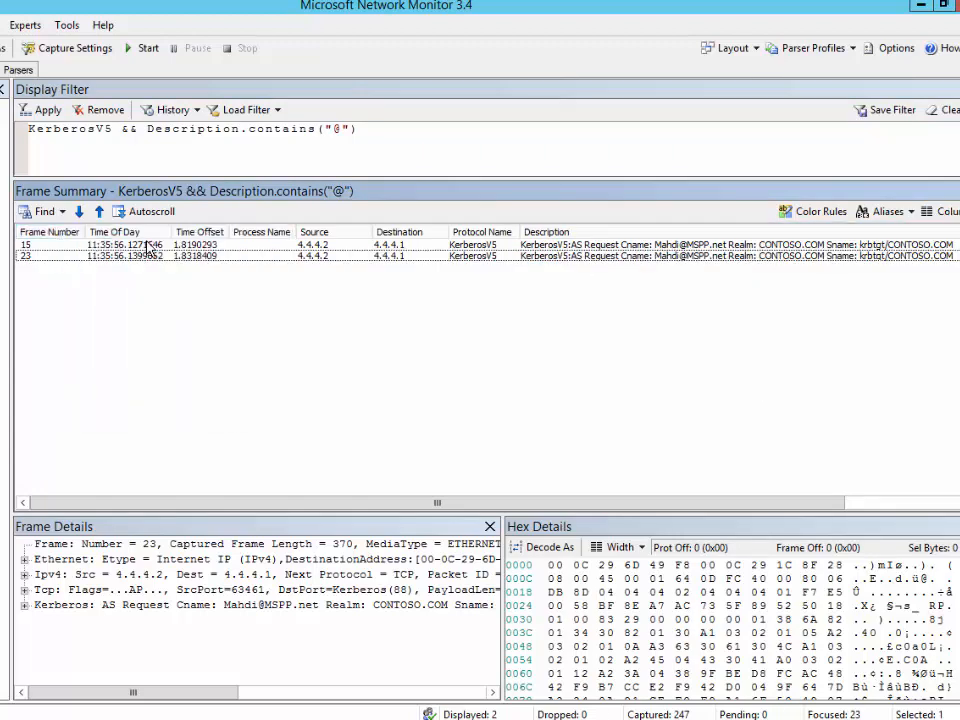
right_click(72, 233)
click(113, 240)
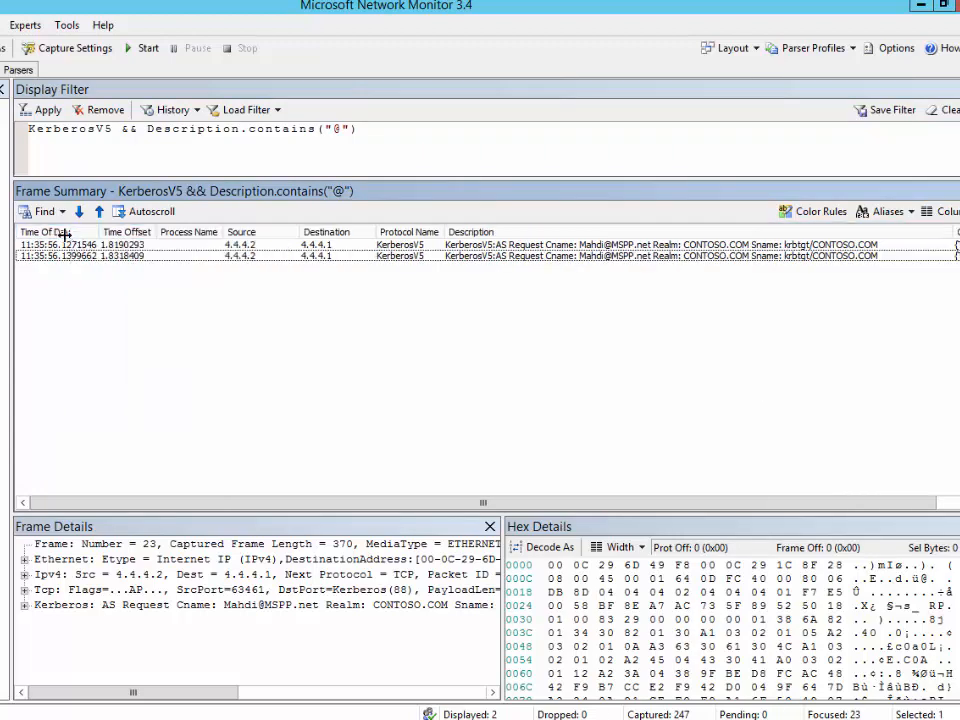
right_click(62, 233)
click(64, 235)
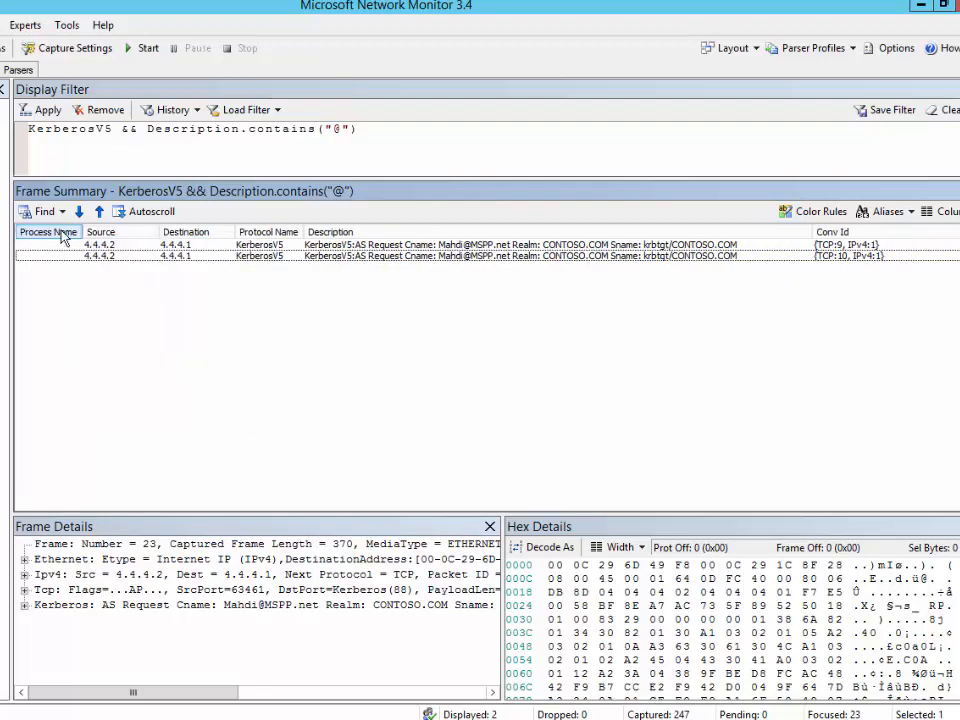
Remove the Process Name, Source, Destination and Protocol Name columns, leaving Description and Conv Id
right_click(61, 232)
click(89, 239)
right_click(75, 237)
click(103, 243)
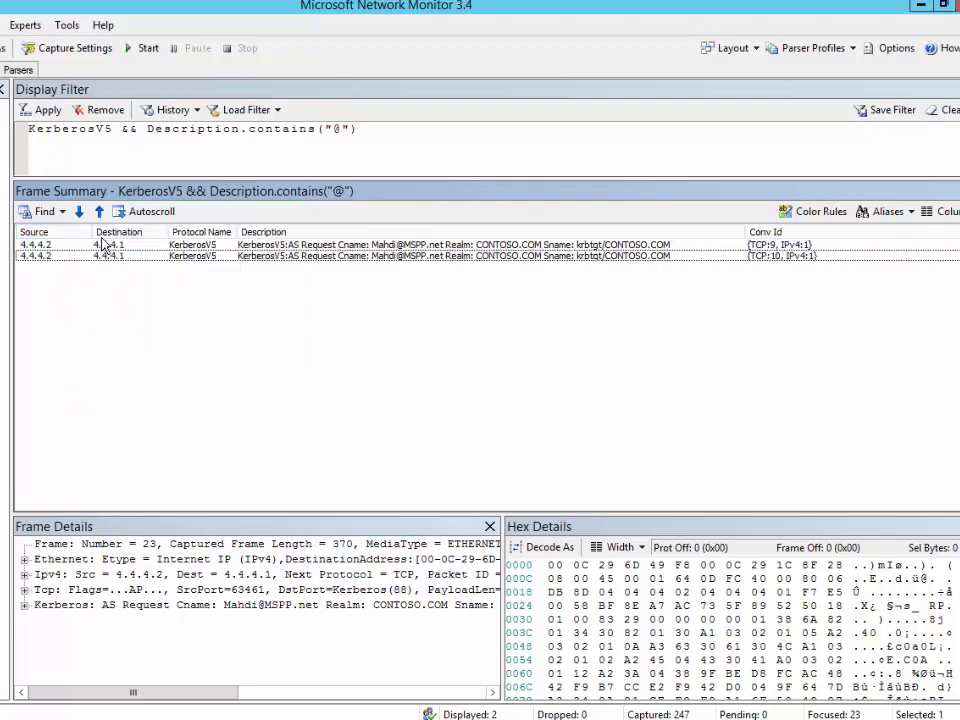
right_click(77, 233)
click(103, 243)
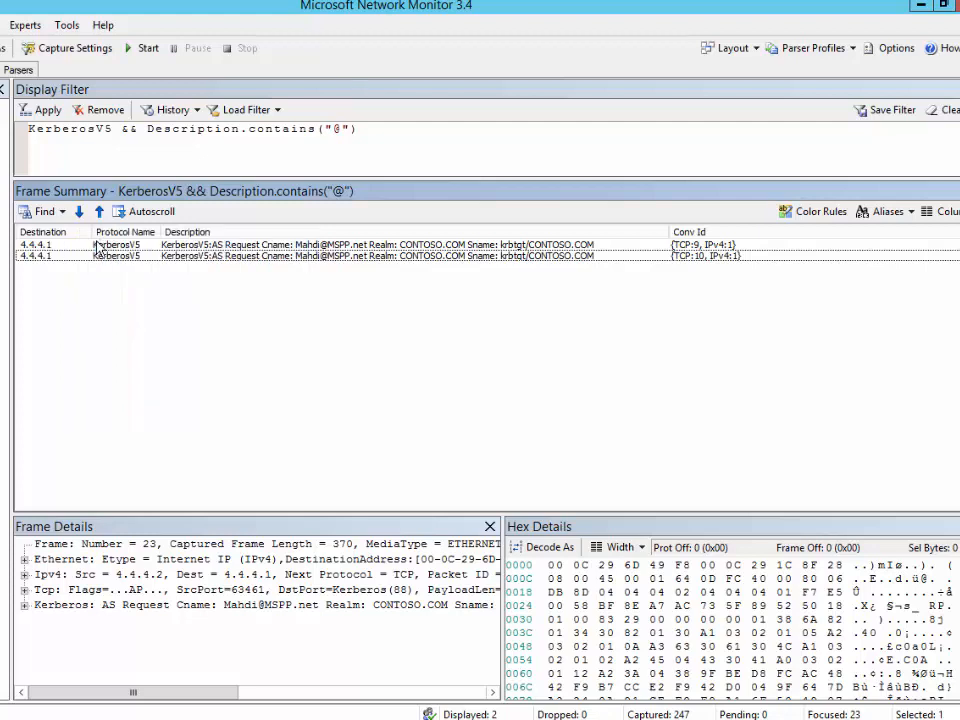
right_click(63, 233)
click(93, 243)
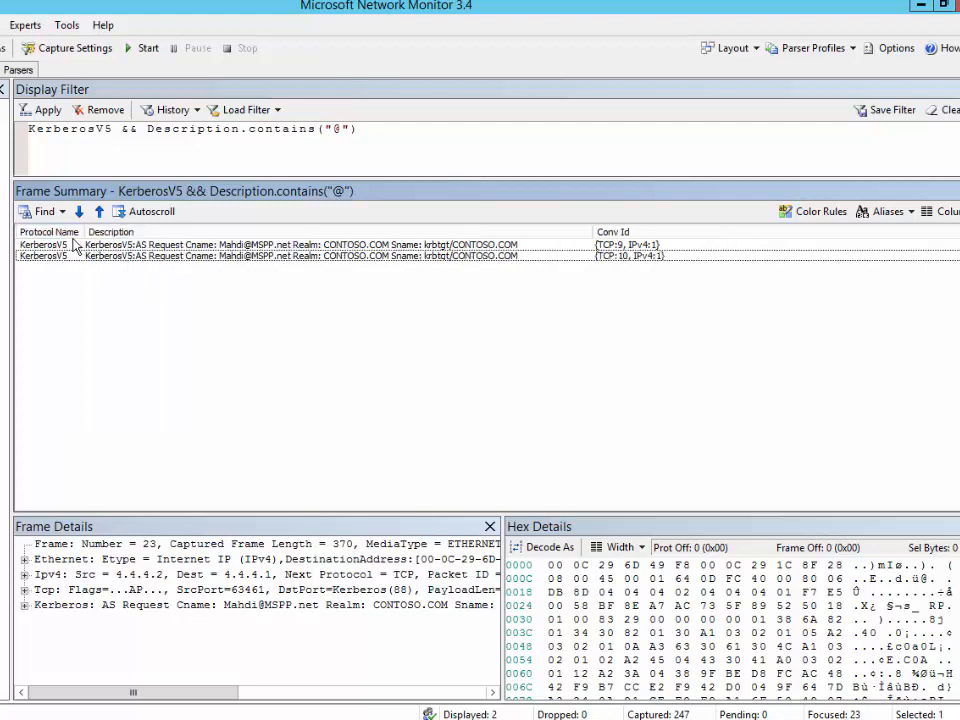
Select both AS Request frames and copy them to the clipboard
click(85, 246)
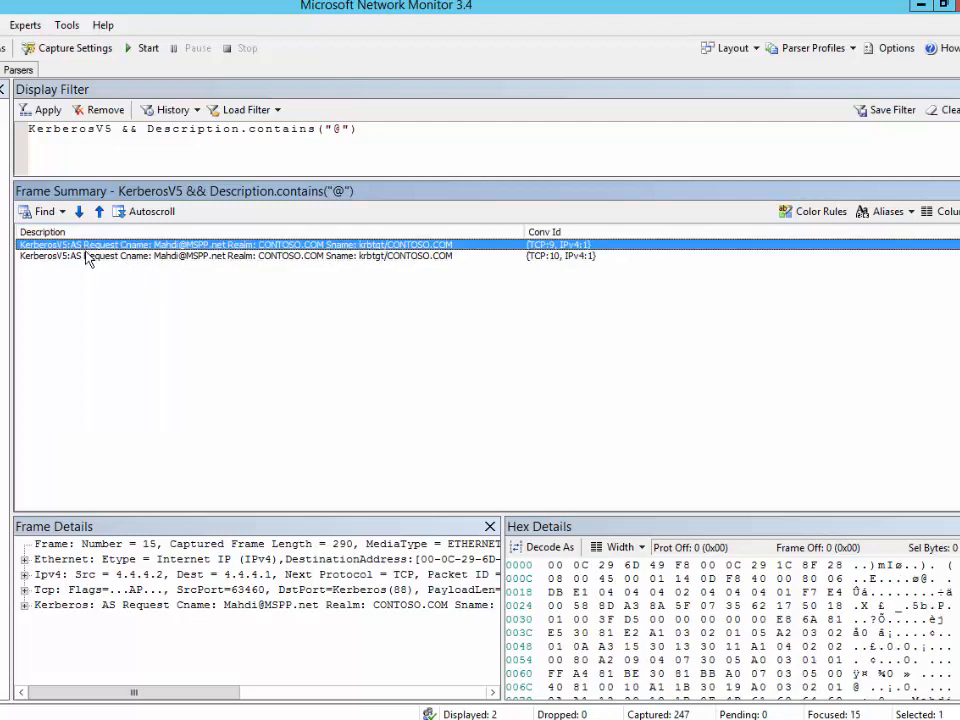
shift+click(101, 257)
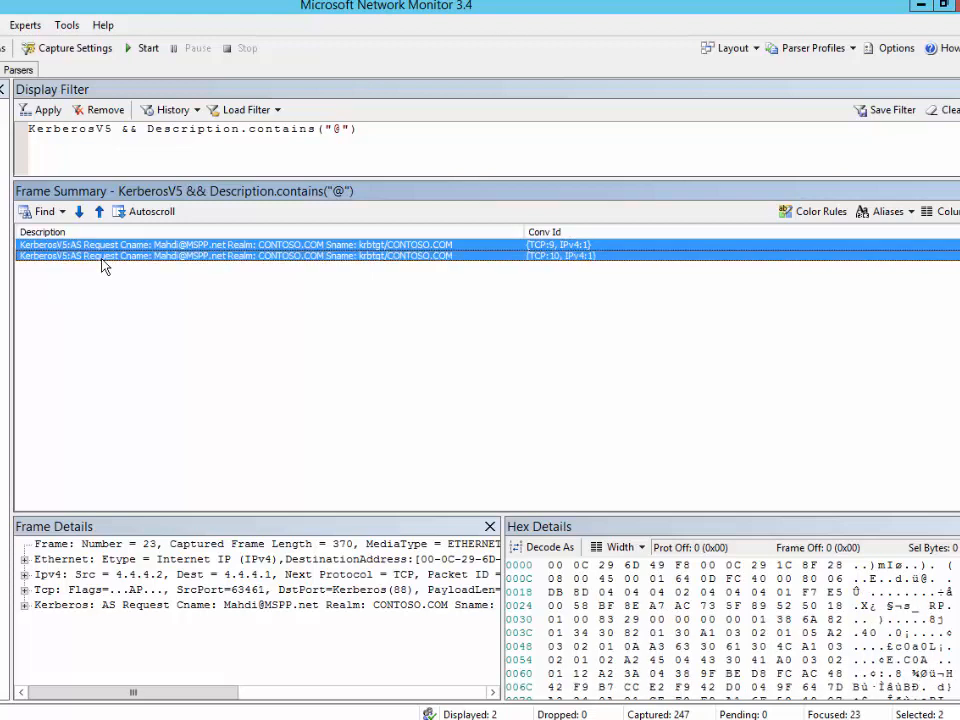
key(ctrl+c)
Paste the two copied frame lines into a new Notepad document
key(super+r)
key(Return)
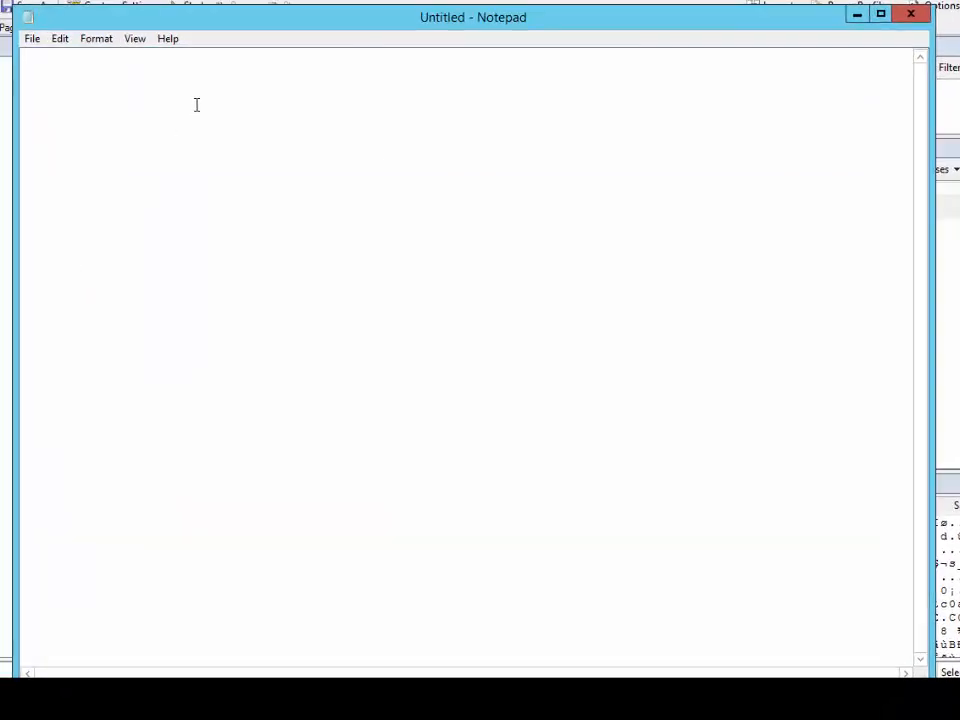
key(ctrl+v)
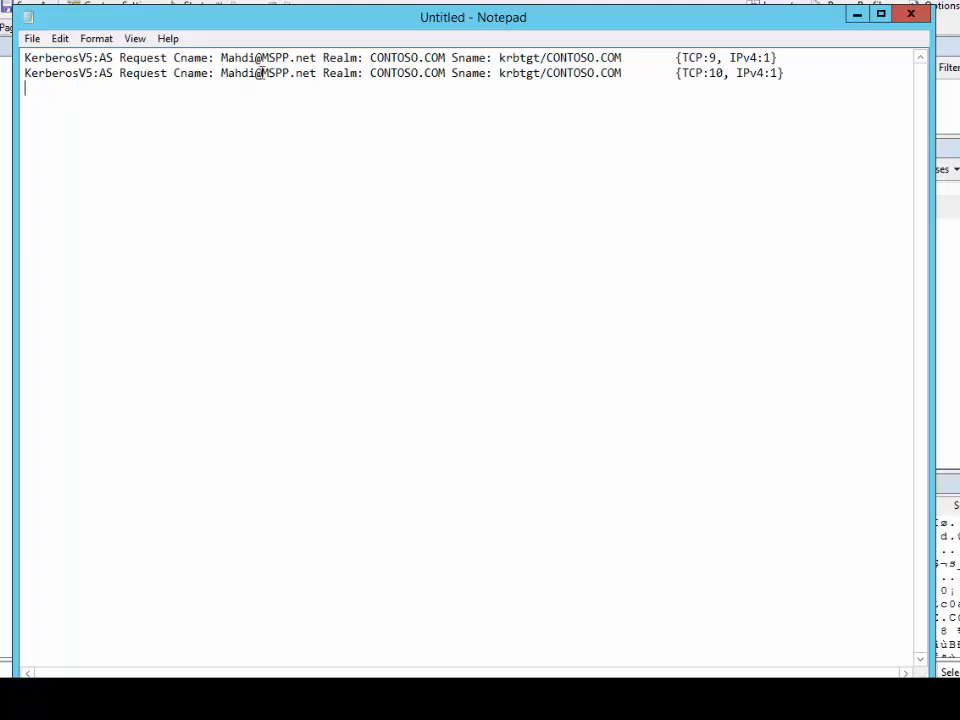
Replace the "KerberosV5:AS Request Cname: " prefix with nothing on every line
drag(221, 60, 18, 58)
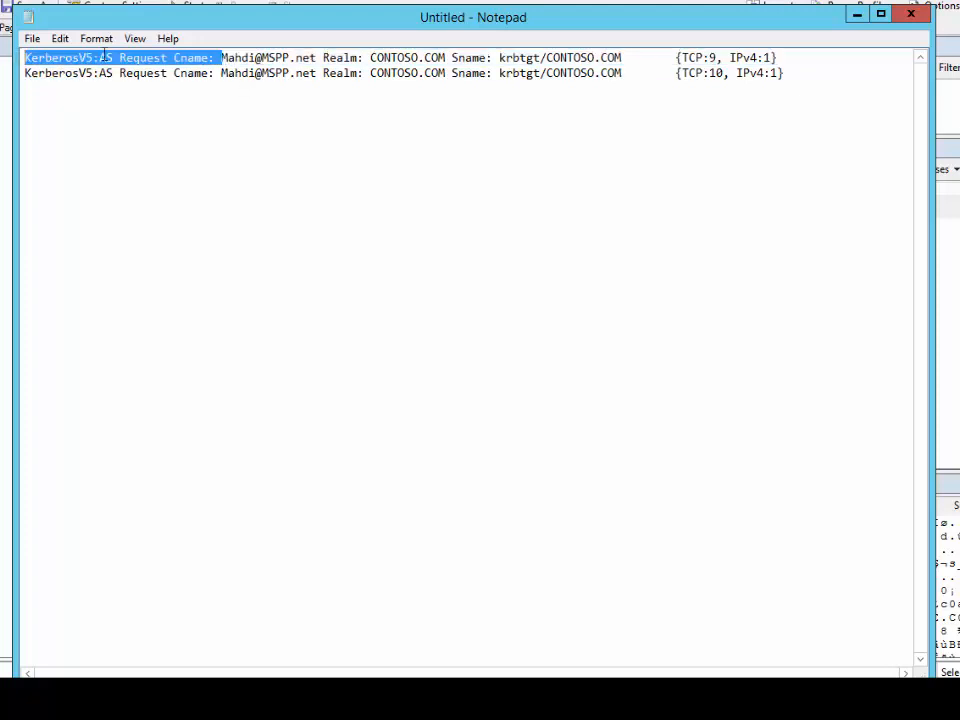
key(ctrl+h)
key(ctrl+v)
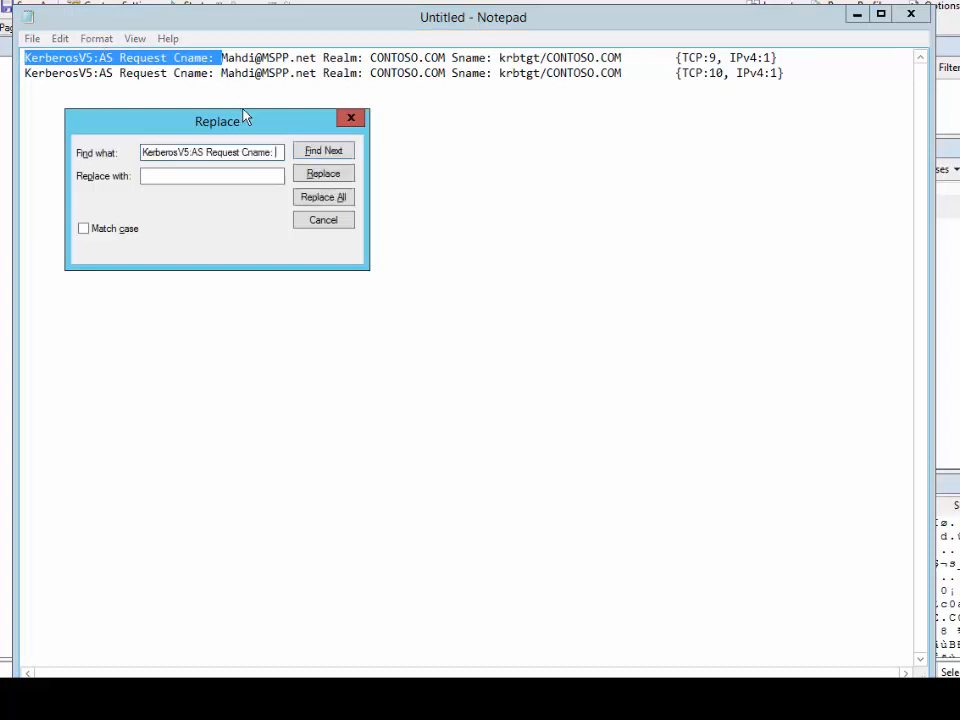
click(323, 197)
click(350, 118)
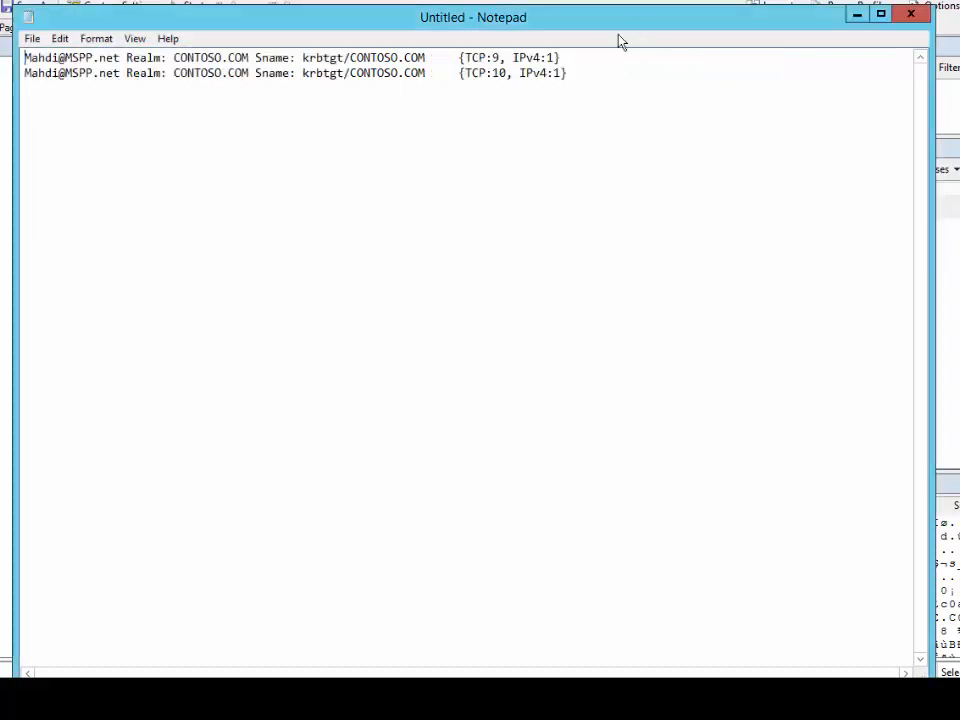
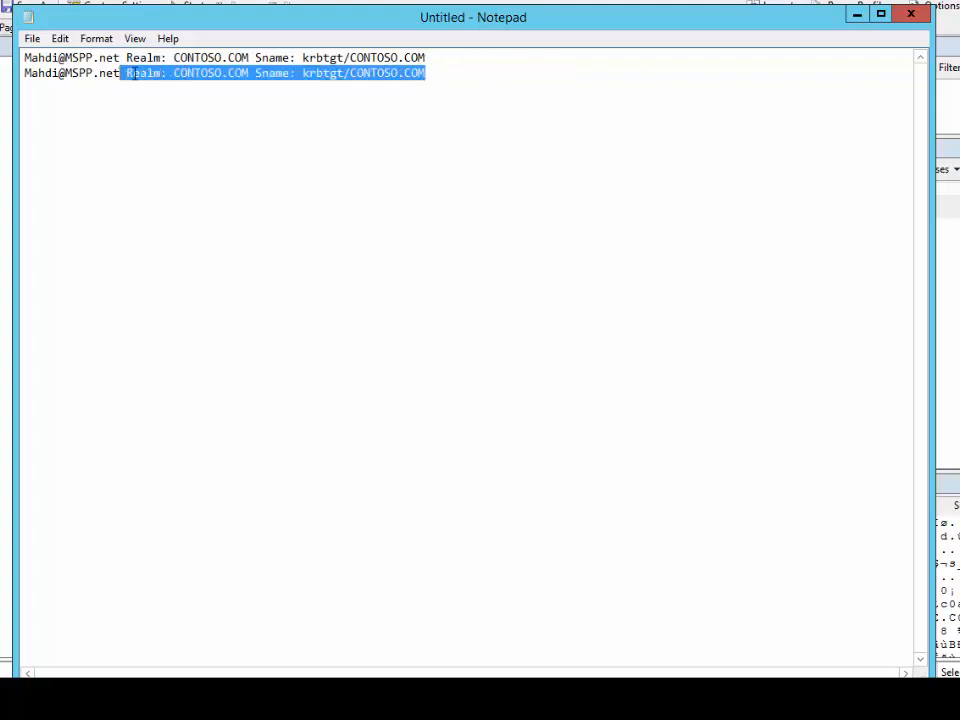
Replace the copied Realm/Sname trailing text with nothing, leaving only the bare UPN logon names
key(ctrl+h)
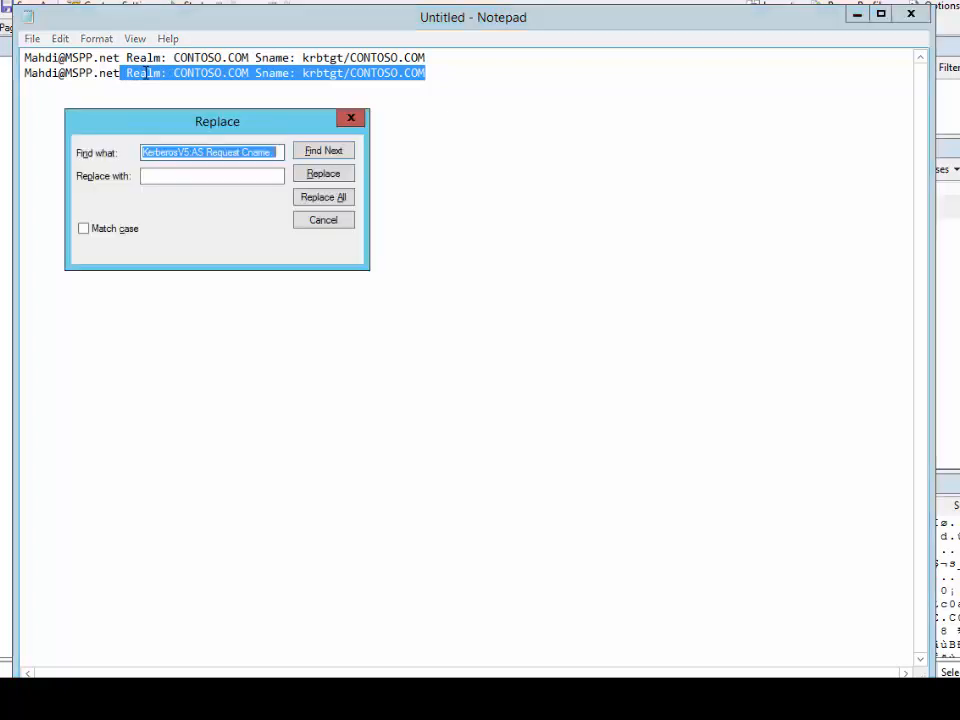
text(Realm: CONTOSO.COM Sname: krbtgt/CONTOSO.COM)
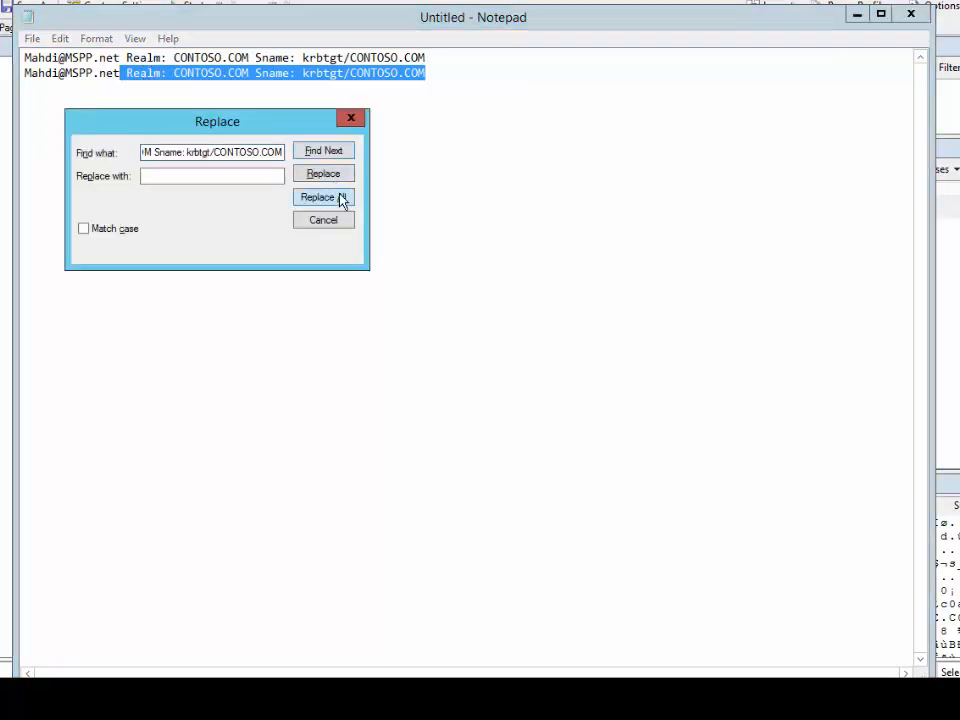
click(341, 200)
click(349, 118)
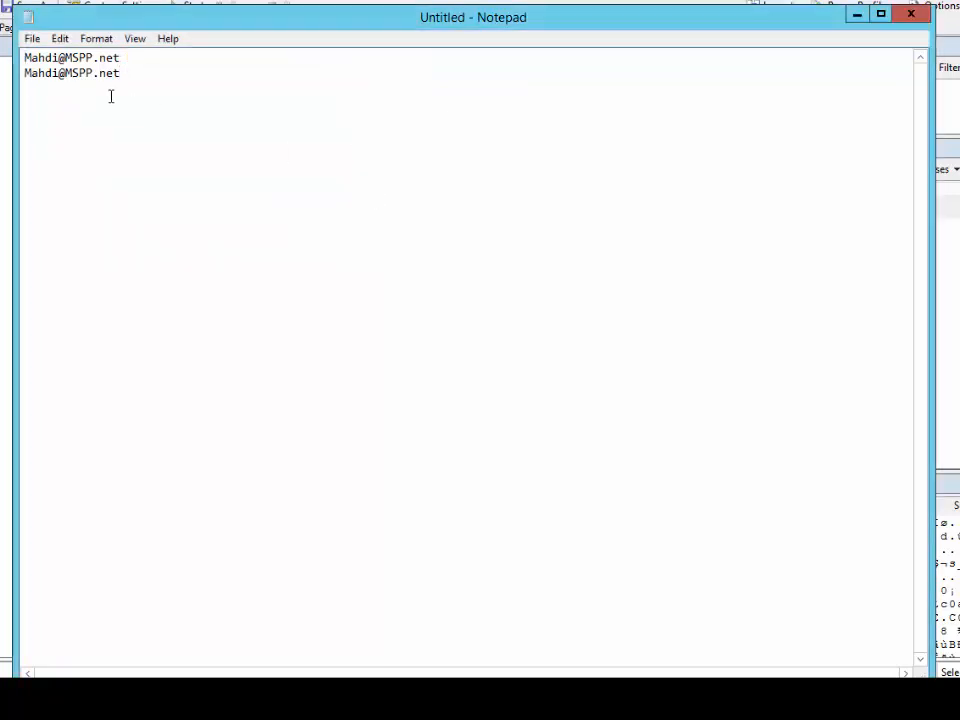